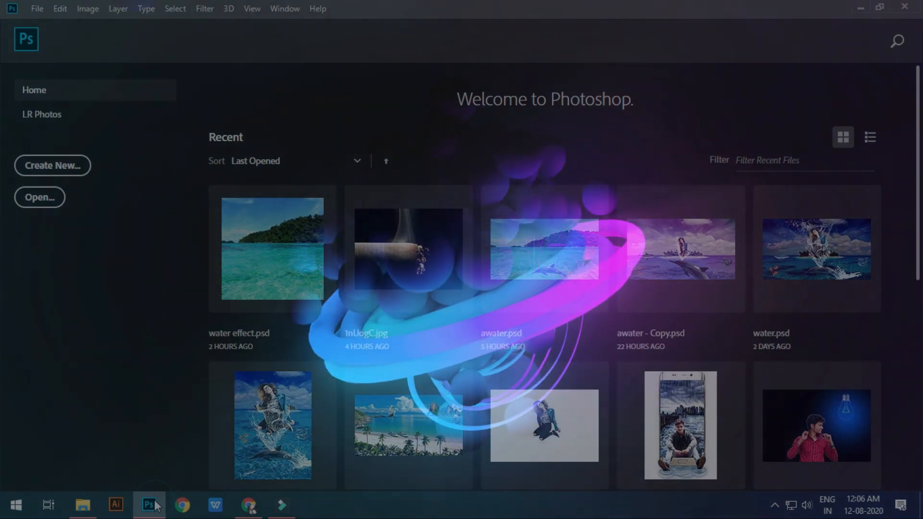
# - Create a new 800 x 800 pixel Photoshop document with a resolution of 300 pixels/inch
pyautogui.click(152, 504)
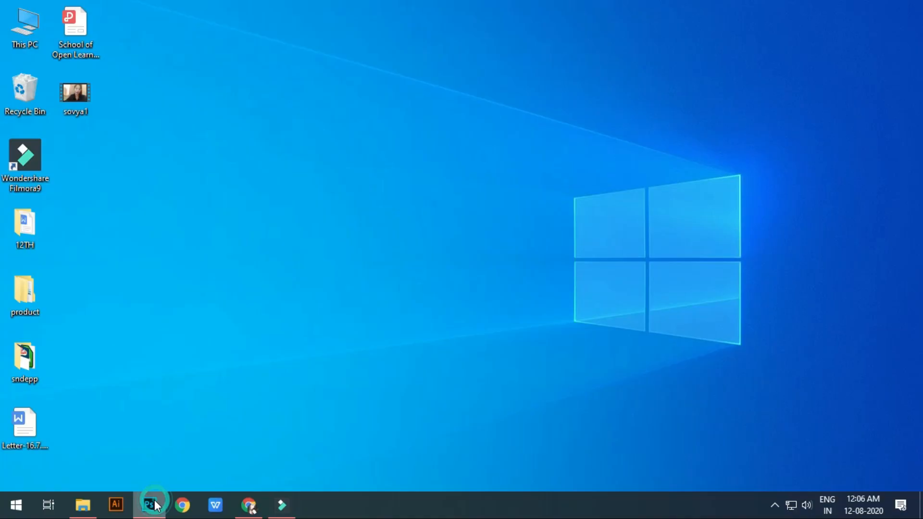
pyautogui.click(152, 504)
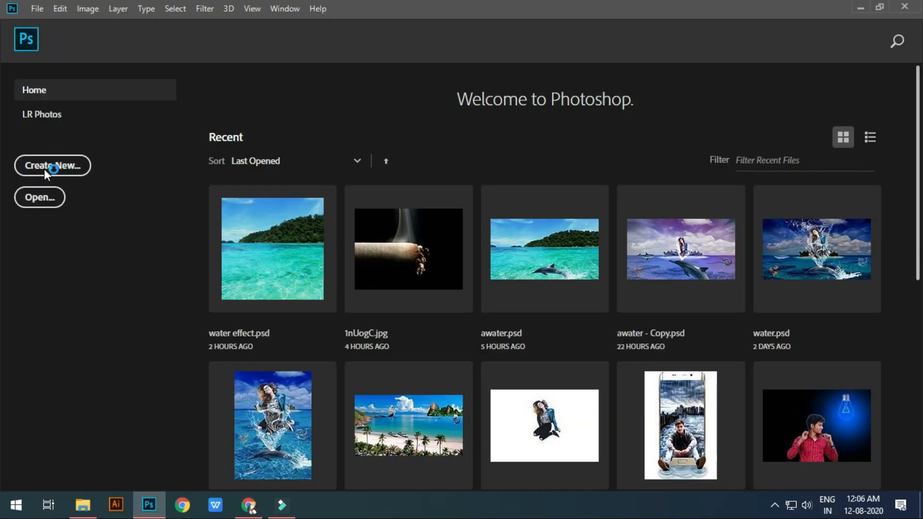
pyautogui.click(56, 164)
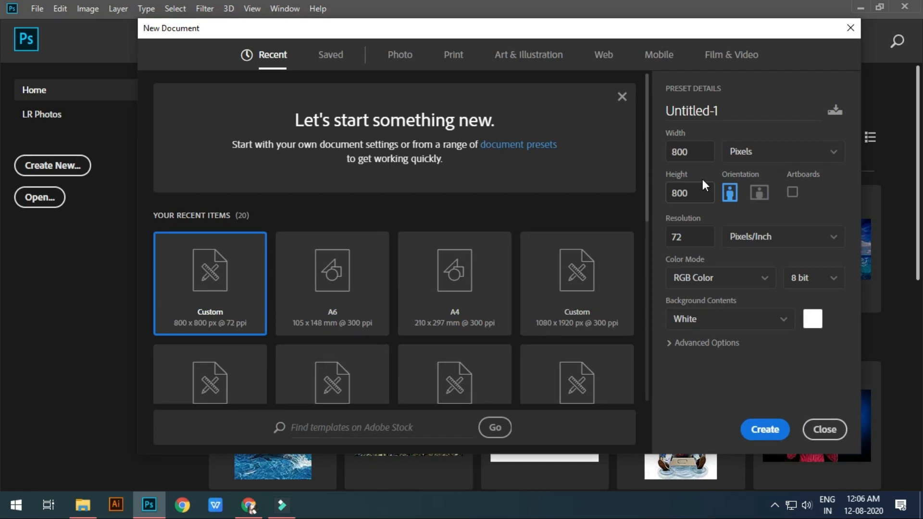
pyautogui.click(702, 151)
pyautogui.click(694, 236)
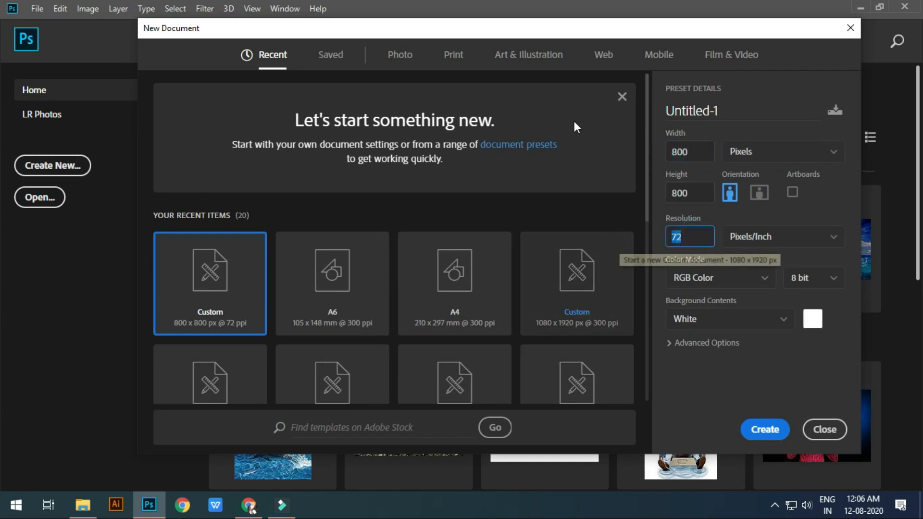
pyautogui.write('33')
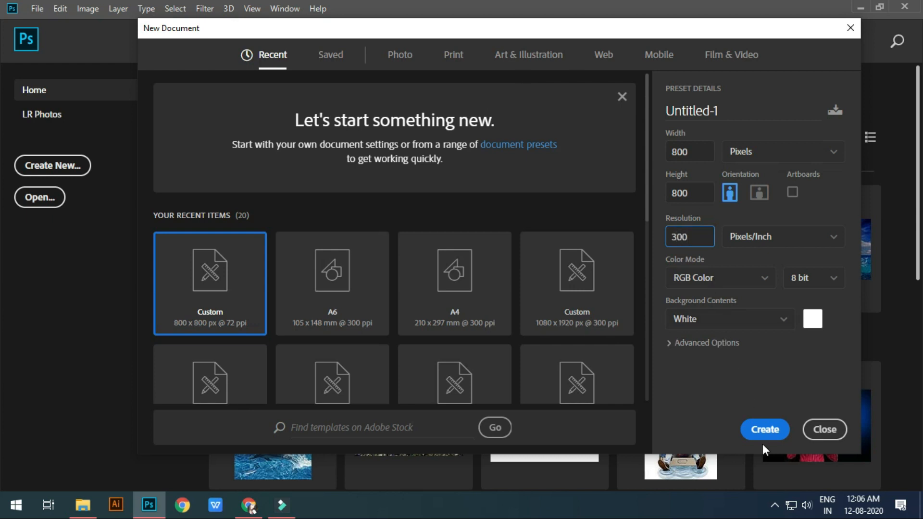
pyautogui.click(690, 192)
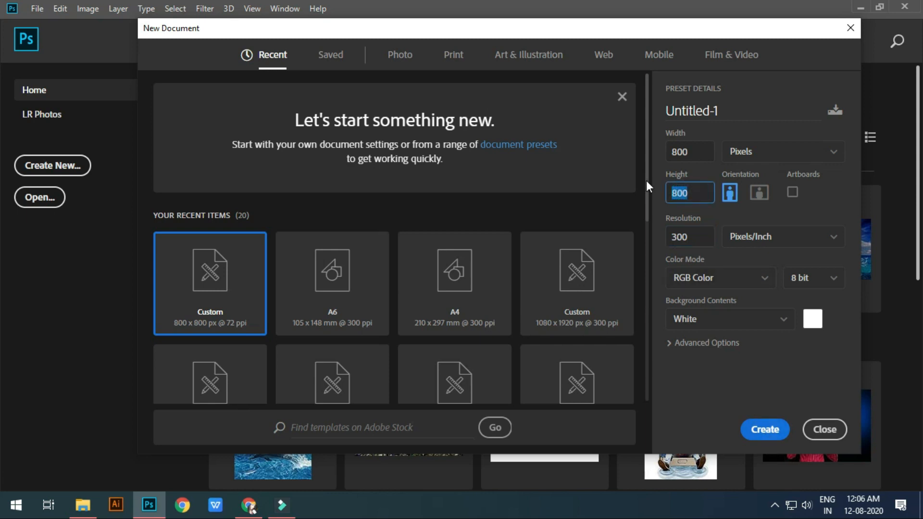
pyautogui.click(769, 431)
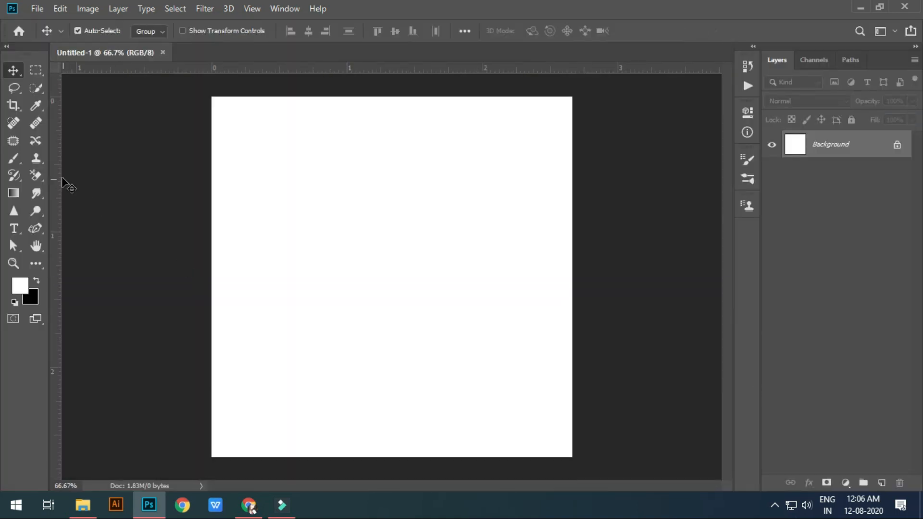
# - Place the water effect2 image from the sea folder into the document so it fills the canvas
pyautogui.click(83, 504)
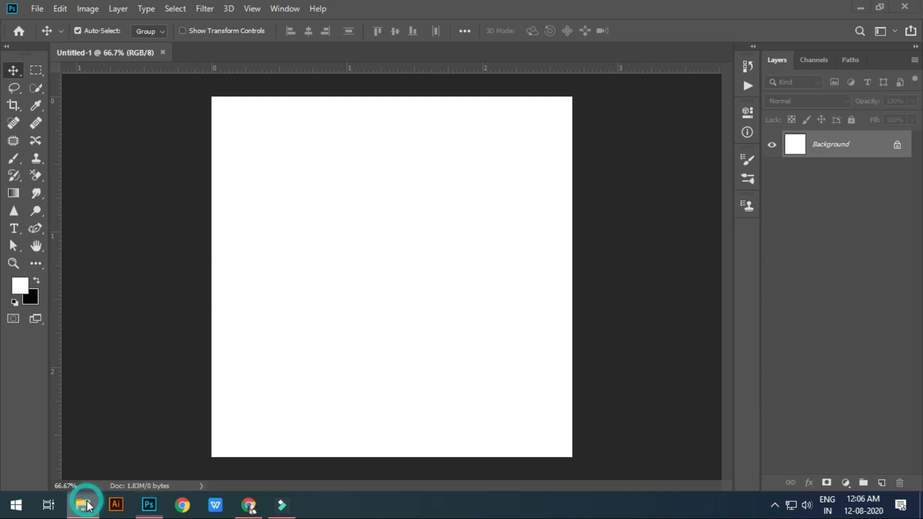
pyautogui.moveTo(515, 312); pyautogui.dragTo(338, 313)
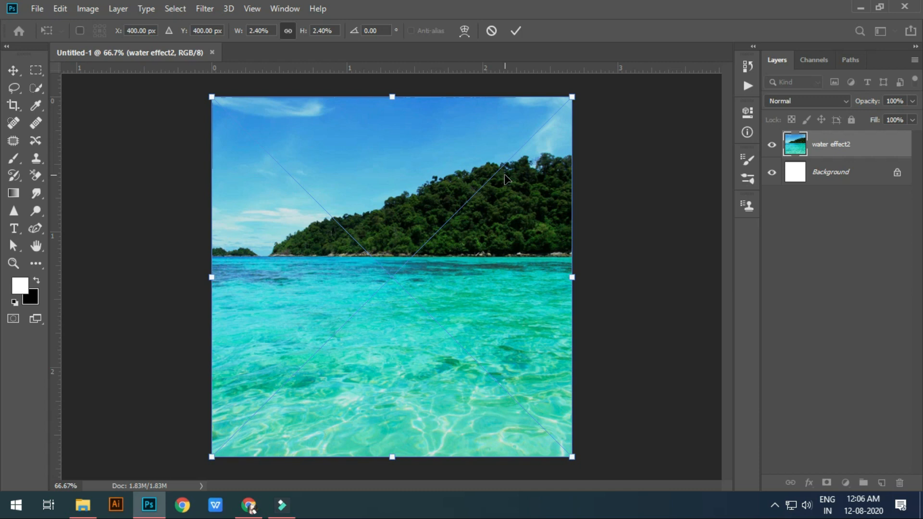
pyautogui.press('Return')
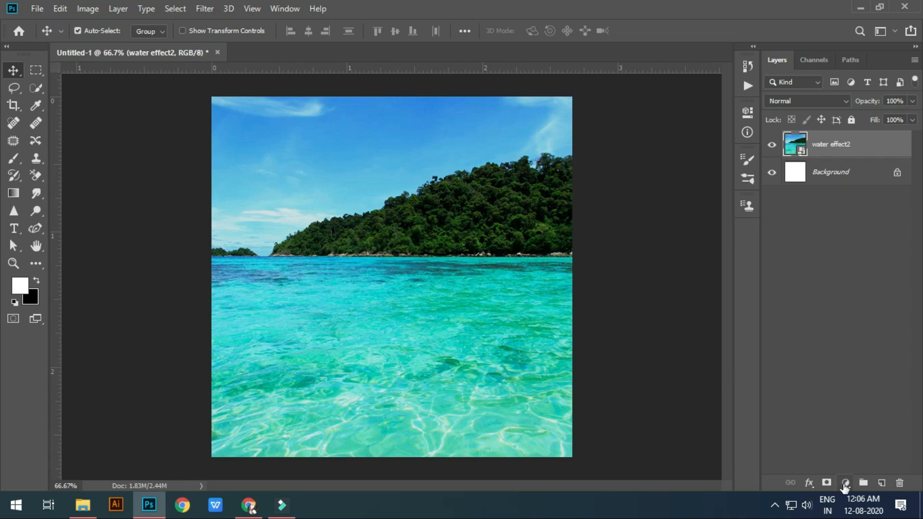
# - Add a Levels adjustment layer with input black point 3, white point 240 and output white level 226
pyautogui.click(844, 483)
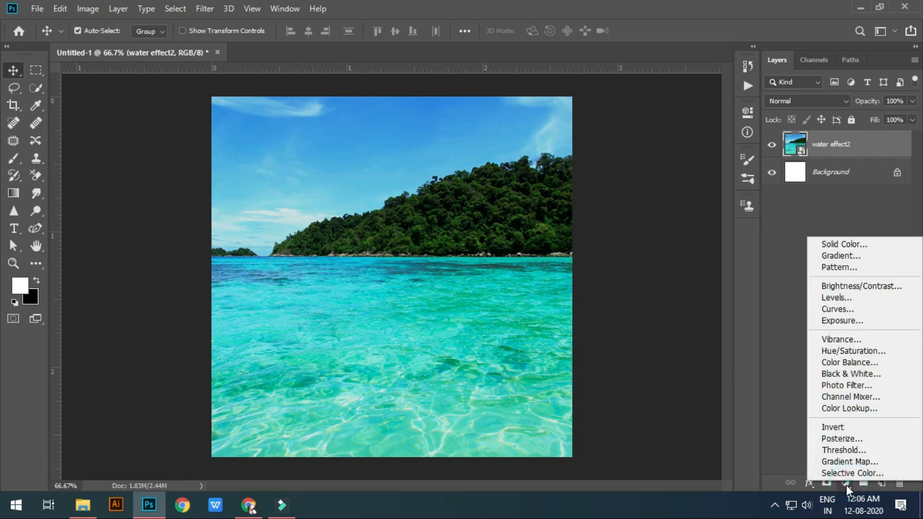
pyautogui.click(845, 298)
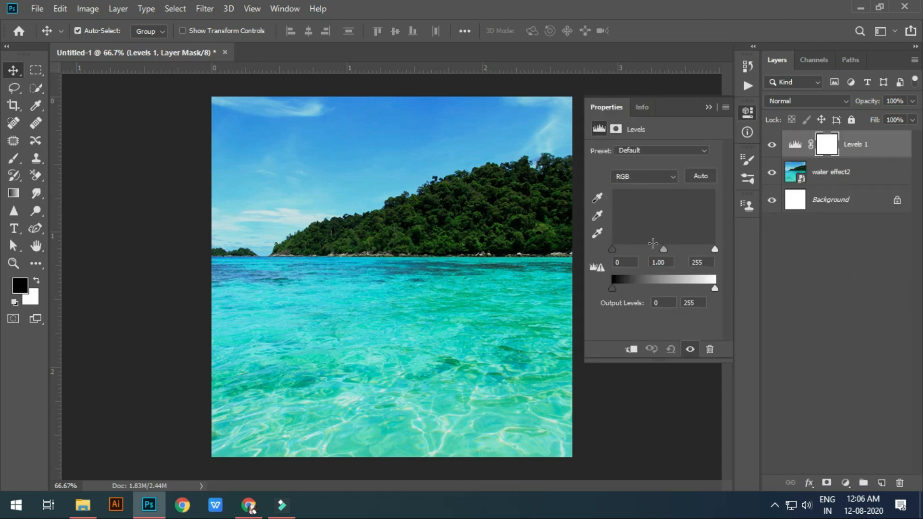
pyautogui.moveTo(612, 250)
pyautogui.mouseDown()
pyautogui.moveTo(623, 245)
pyautogui.moveTo(613, 249)
pyautogui.mouseUp()
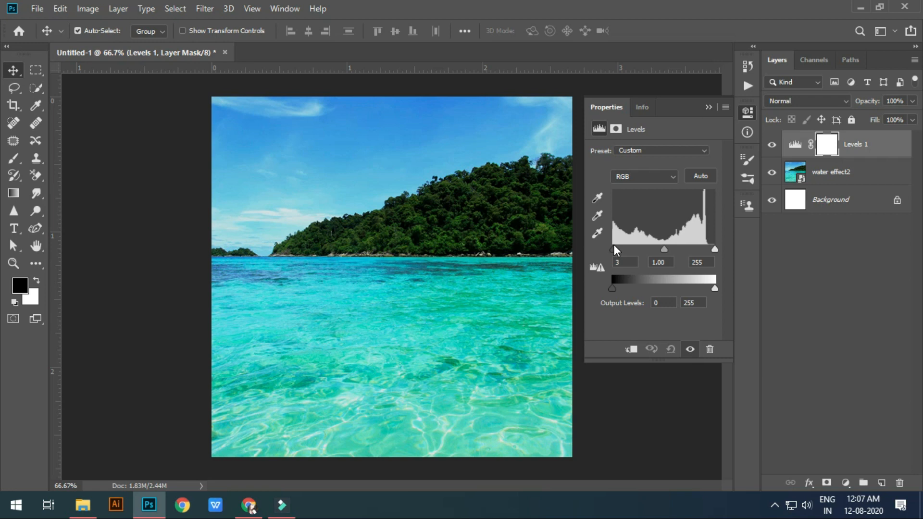
pyautogui.moveTo(714, 248); pyautogui.dragTo(708, 250)
pyautogui.moveTo(713, 289); pyautogui.dragTo(702, 287)
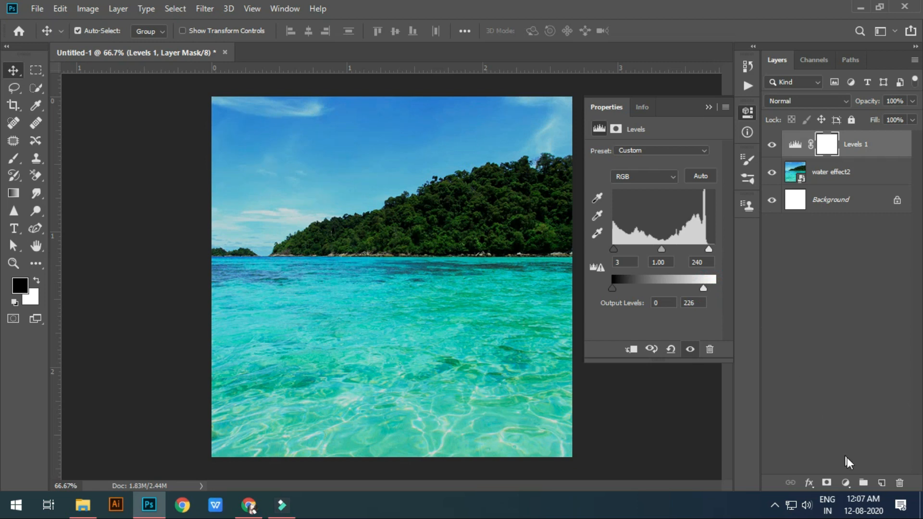
# - Add a Color Balance adjustment layer with midtones at -20, -15 and +6, and adjust its highlights as well
pyautogui.click(845, 482)
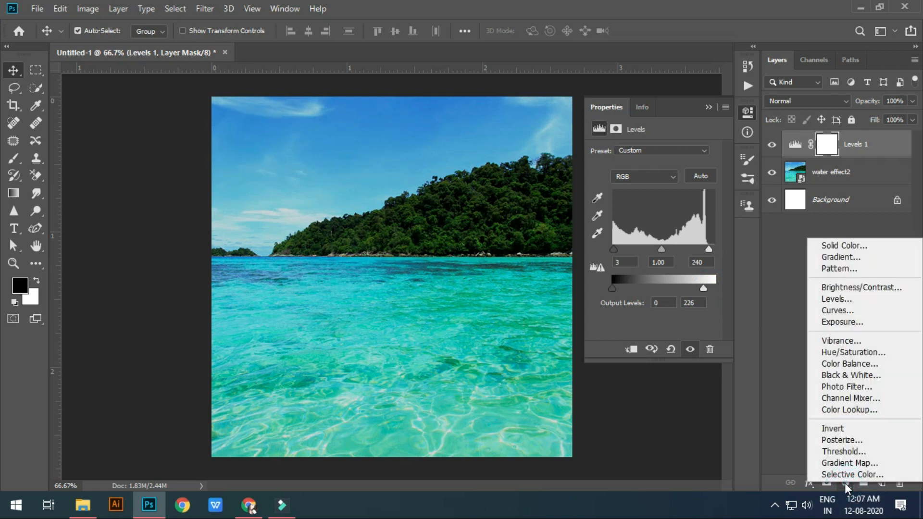
pyautogui.click(849, 364)
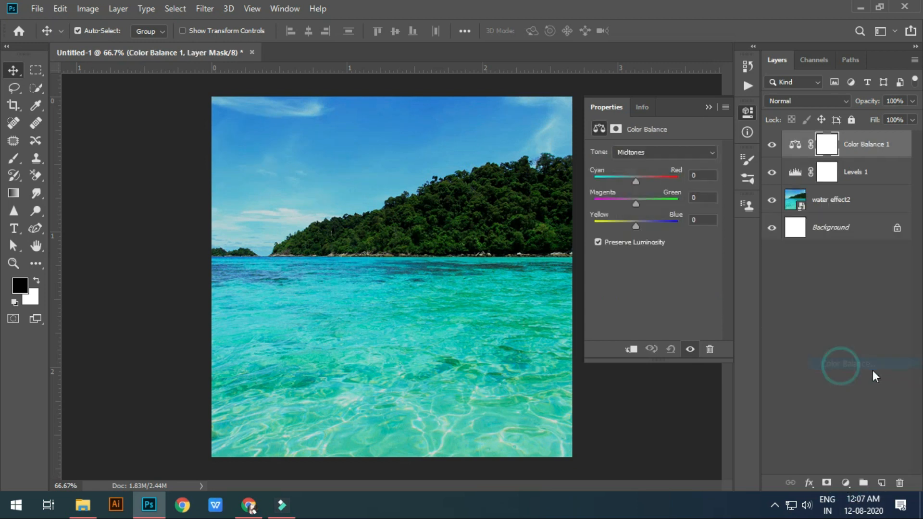
pyautogui.moveTo(633, 181); pyautogui.dragTo(638, 221)
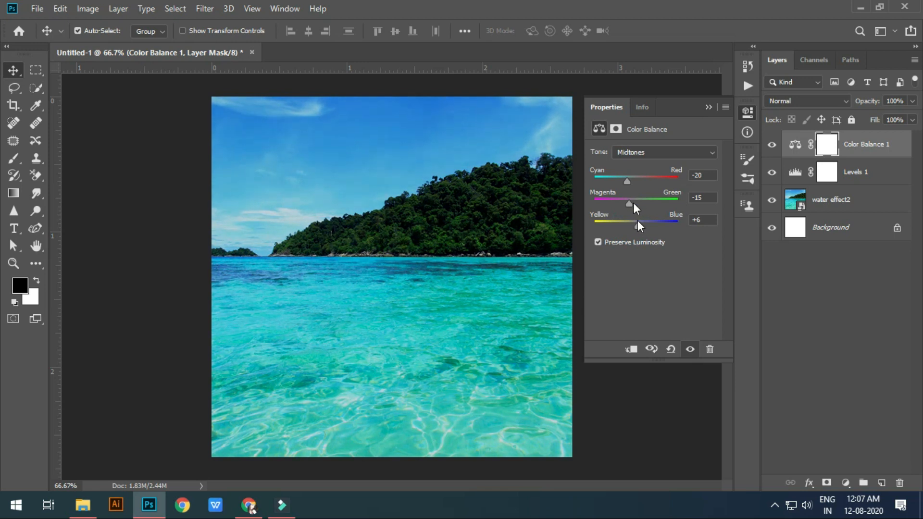
pyautogui.click(632, 148)
pyautogui.click(641, 182)
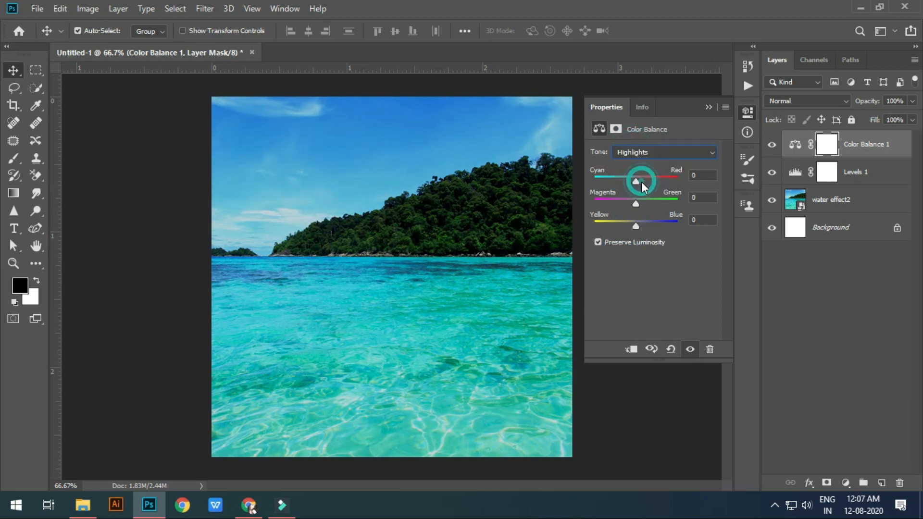
pyautogui.moveTo(635, 185); pyautogui.dragTo(639, 223)
pyautogui.click(709, 107)
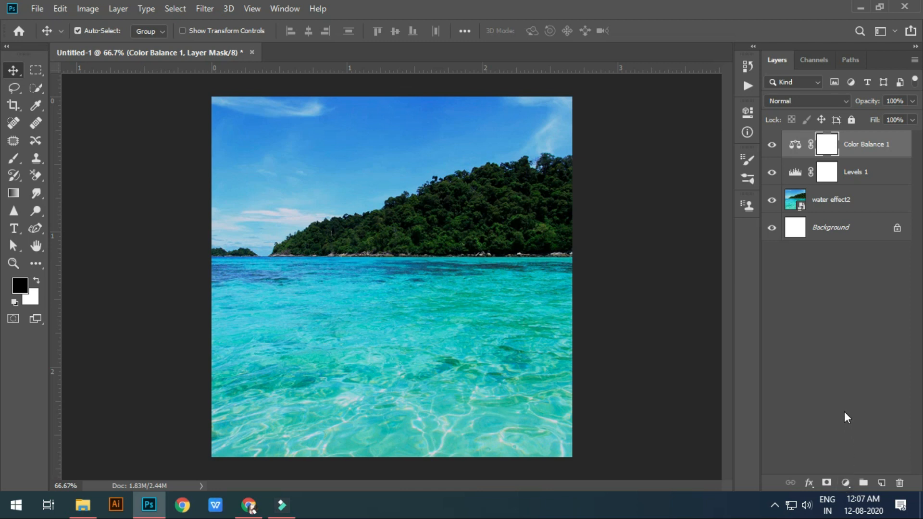
# - Add a Color Lookup adjustment layer using the Kodak 5205 Fuji 3510 (by Adobe) 3D LUT
pyautogui.click(845, 483)
pyautogui.click(843, 483)
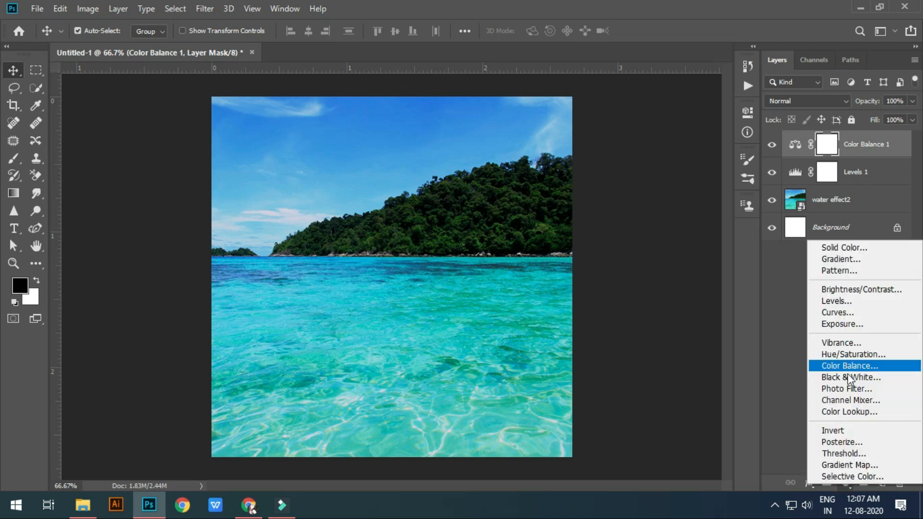
pyautogui.click(831, 411)
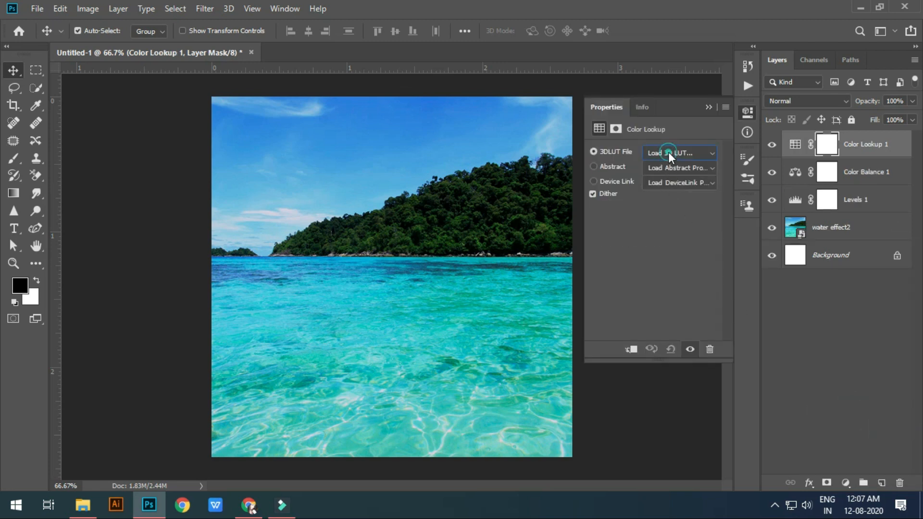
pyautogui.click(668, 153)
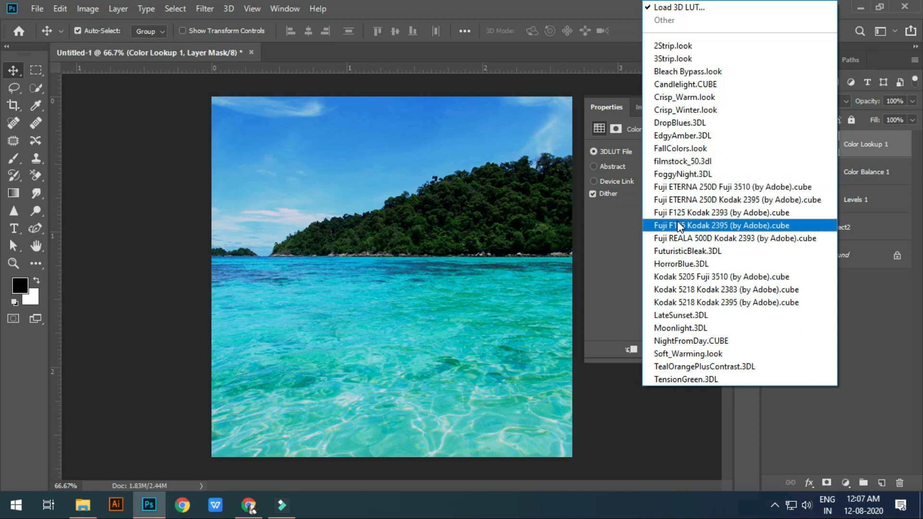
pyautogui.click(695, 290)
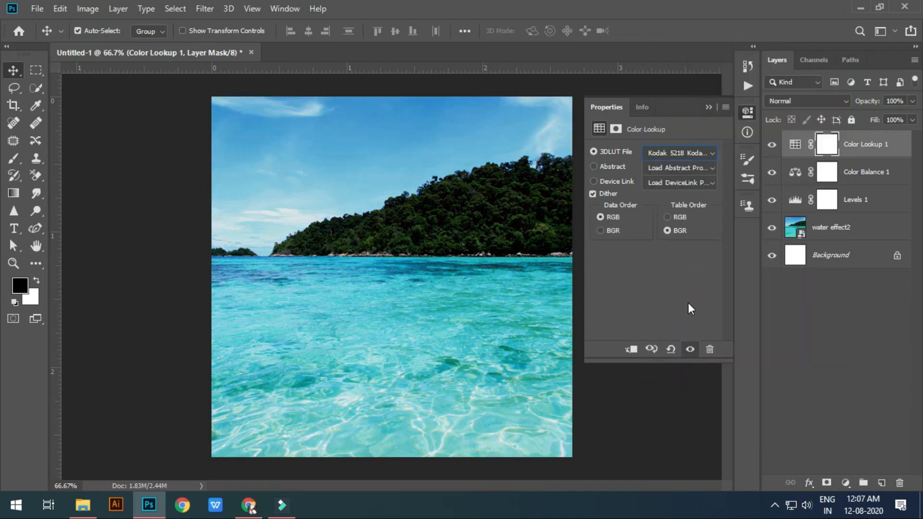
pyautogui.press('Up')
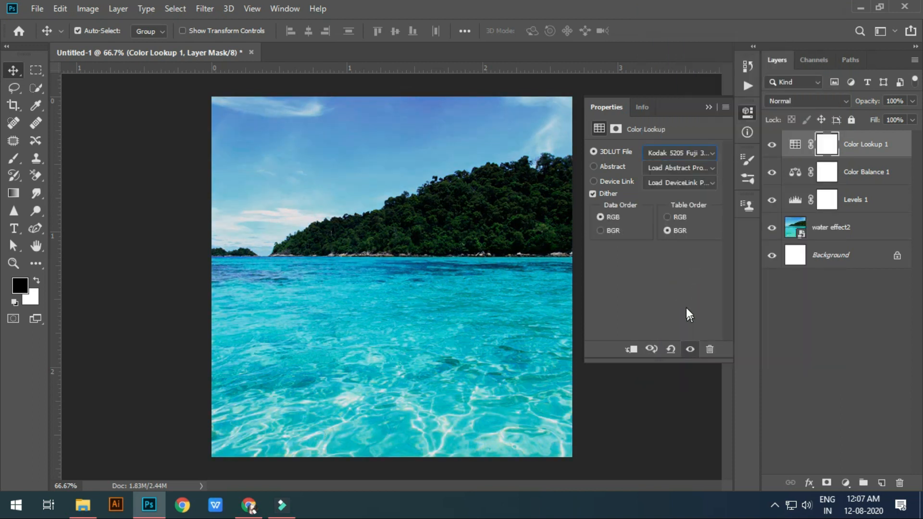
pyautogui.click(707, 107)
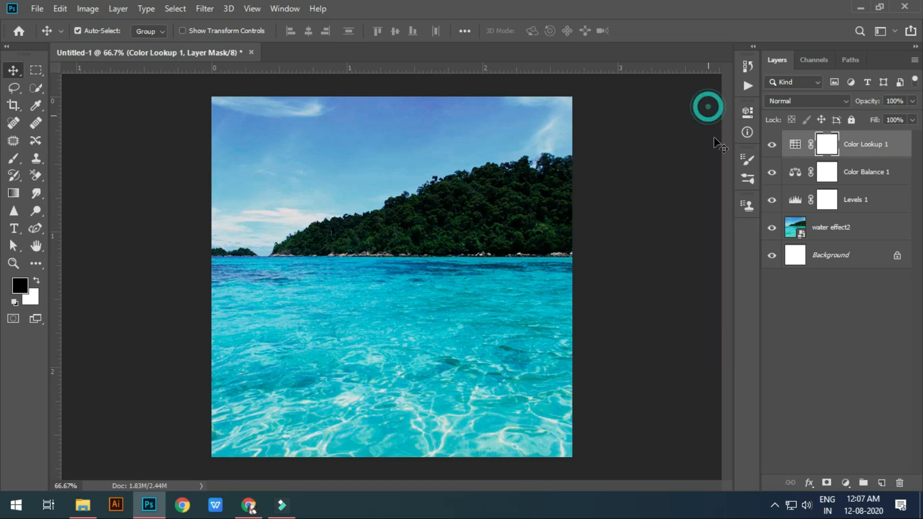
# - Hide the Color Lookup layer and mask the Color Balance out of the sky and hill with a black soft 500 px brush
pyautogui.click(803, 164)
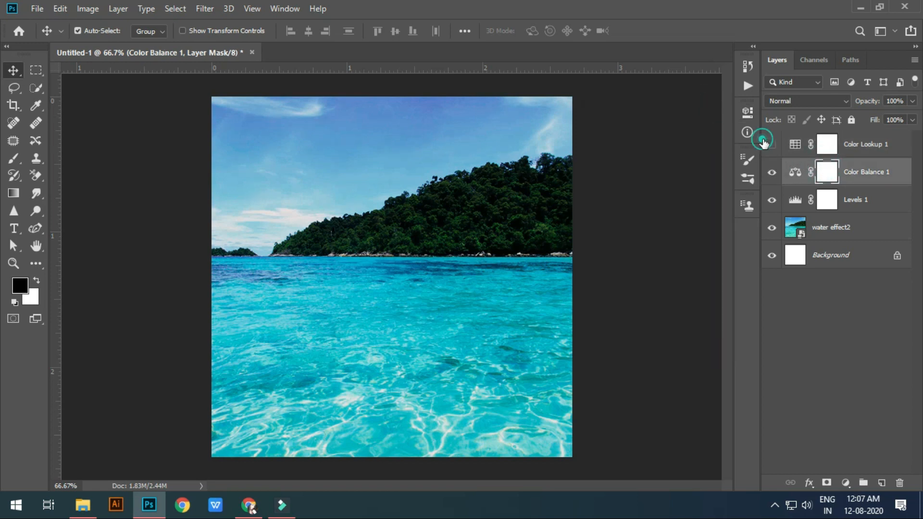
pyautogui.click(772, 144)
pyautogui.click(771, 172)
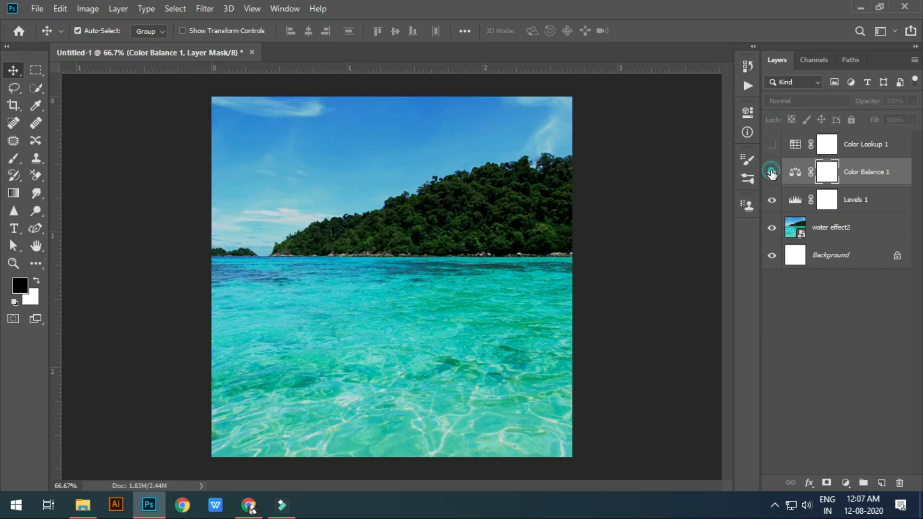
pyautogui.press('b')
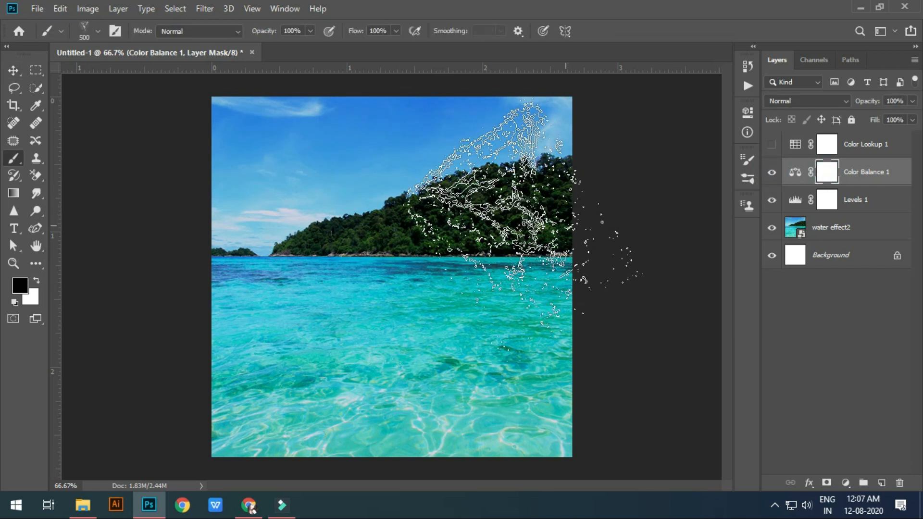
pyautogui.click(97, 31)
pyautogui.click(49, 133)
pyautogui.click(688, 20)
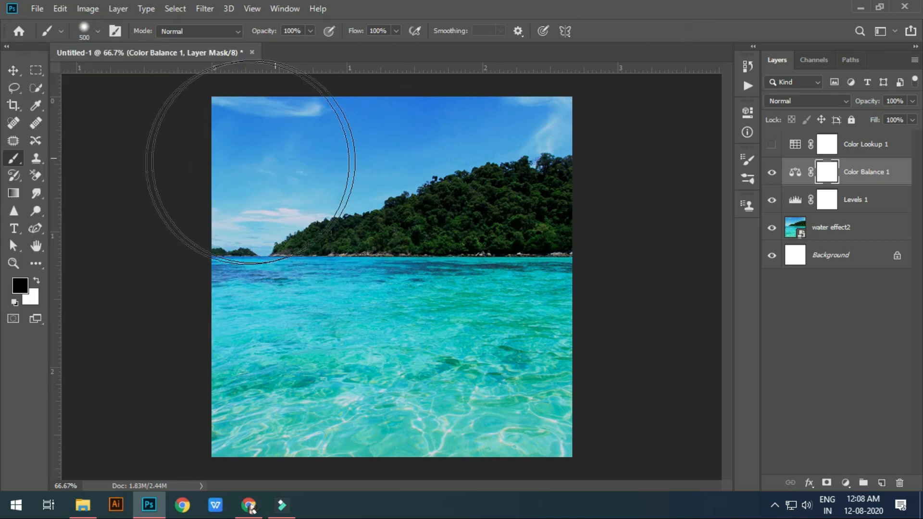
pyautogui.moveTo(223, 162)
pyautogui.mouseDown()
pyautogui.moveTo(484, 143)
pyautogui.moveTo(599, 148)
pyautogui.mouseUp()
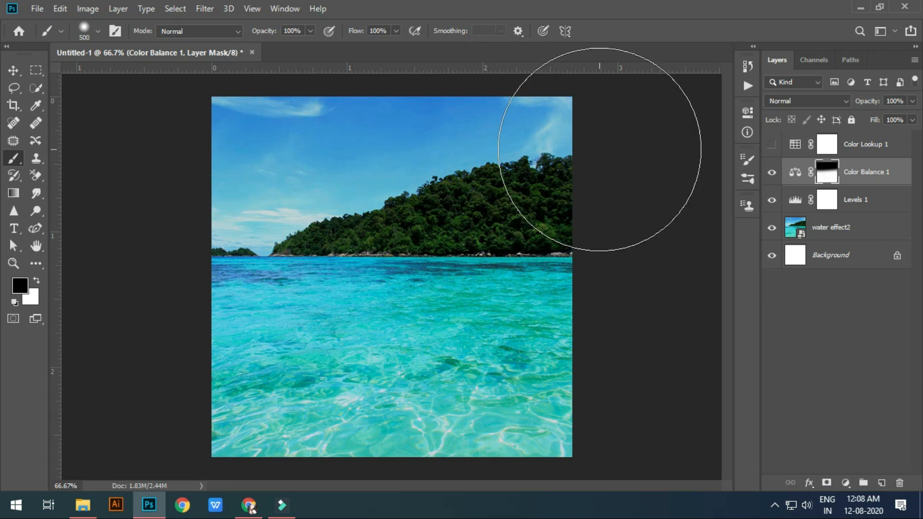
pyautogui.moveTo(204, 149); pyautogui.dragTo(601, 173)
# - Show the Color Lookup layer again and paint its mask black over the water to limit the effect to the sky and hill
pyautogui.click(772, 145)
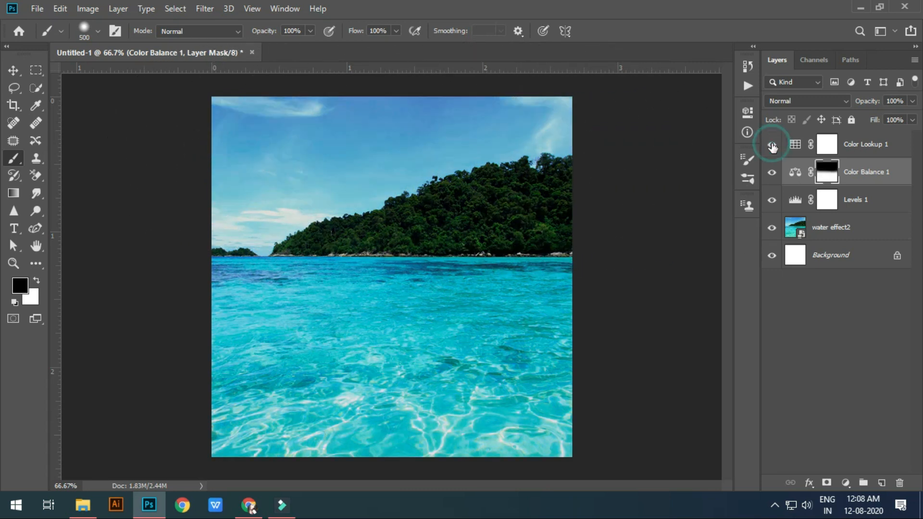
pyautogui.click(827, 144)
pyautogui.moveTo(180, 355)
pyautogui.mouseDown()
pyautogui.moveTo(576, 340)
pyautogui.moveTo(276, 333)
pyautogui.moveTo(220, 410)
pyautogui.moveTo(572, 390)
pyautogui.mouseUp()
pyautogui.press('x')
pyautogui.click(13, 70)
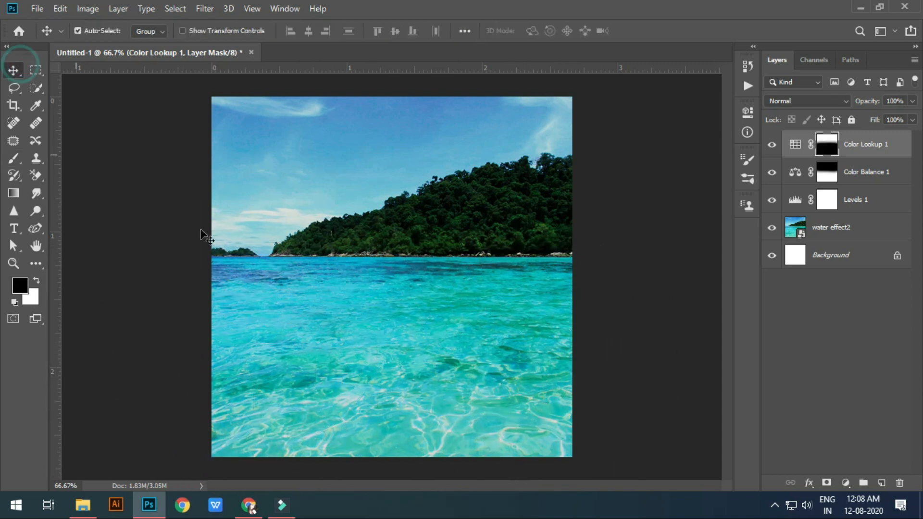
pyautogui.click(670, 207)
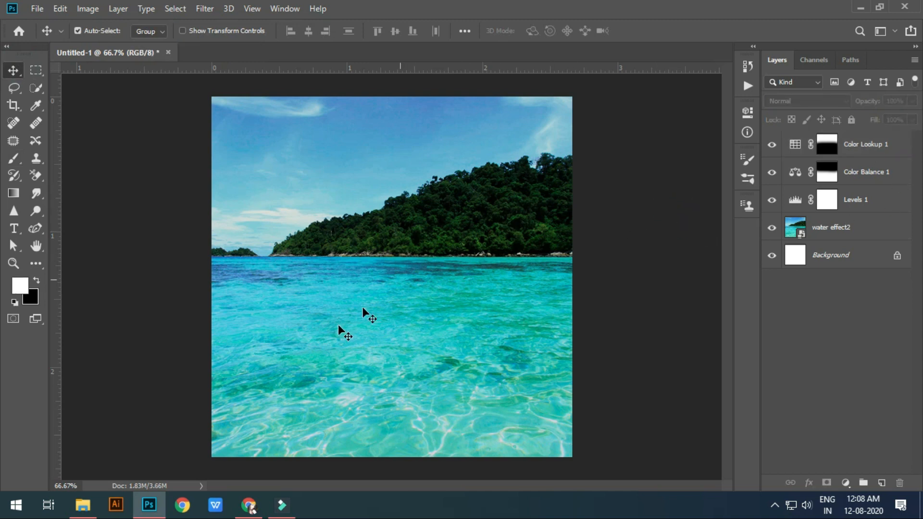
# - Place the Unsplash photo of the woman jumping in front of a white plank wall from the sea folder onto the canvas
pyautogui.click(82, 505)
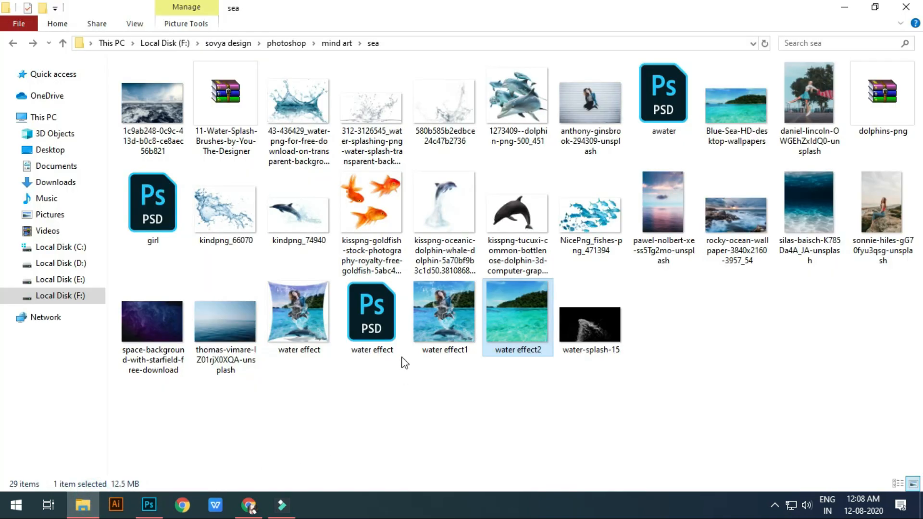
pyautogui.moveTo(590, 104); pyautogui.dragTo(351, 299)
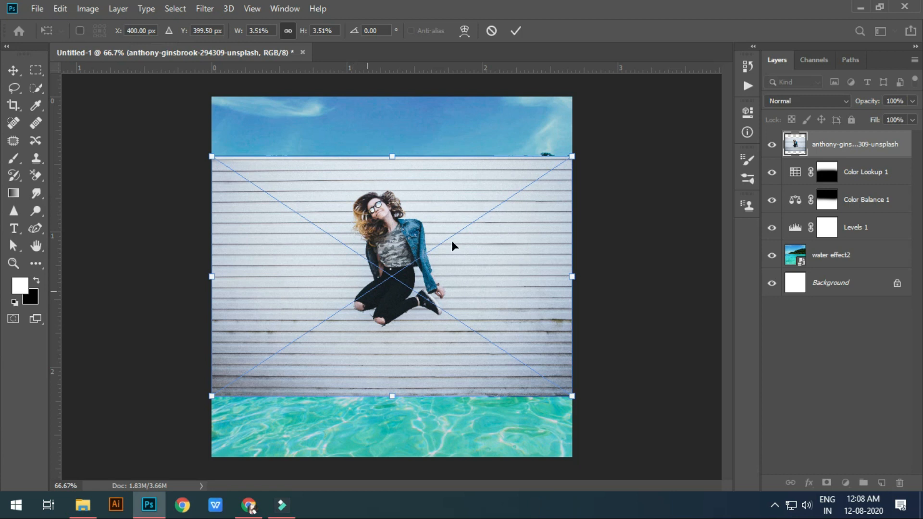
pyautogui.press('Return')
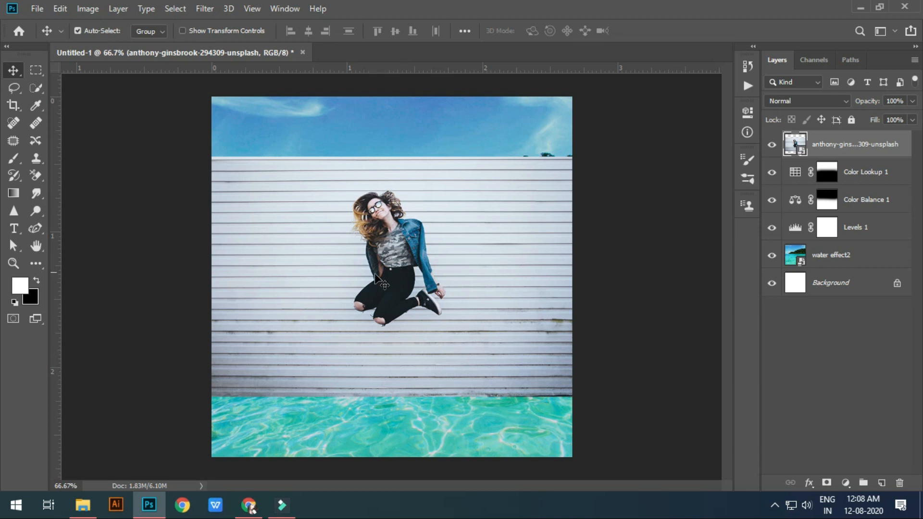
pyautogui.click(38, 92)
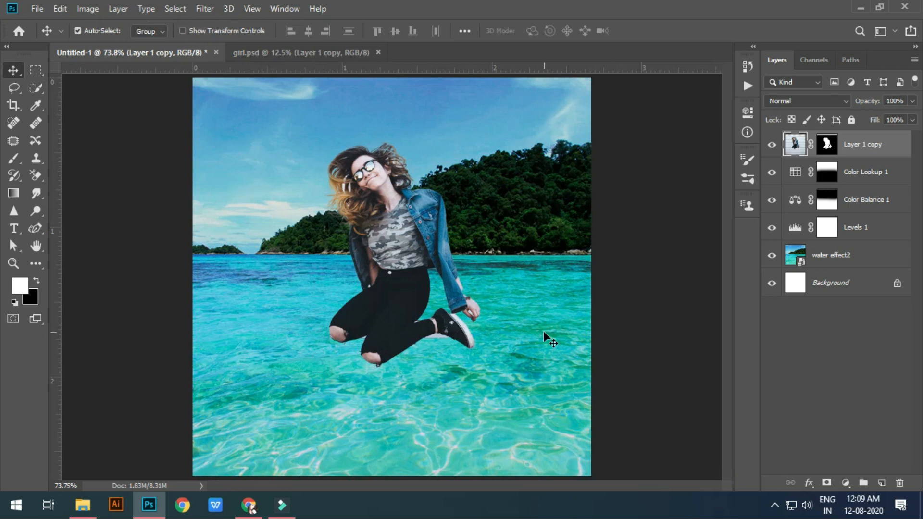
# - Reposition the cut-out woman slightly higher above the water
pyautogui.moveTo(393, 222); pyautogui.dragTo(397, 236)
pyautogui.moveTo(397, 235); pyautogui.dragTo(395, 218)
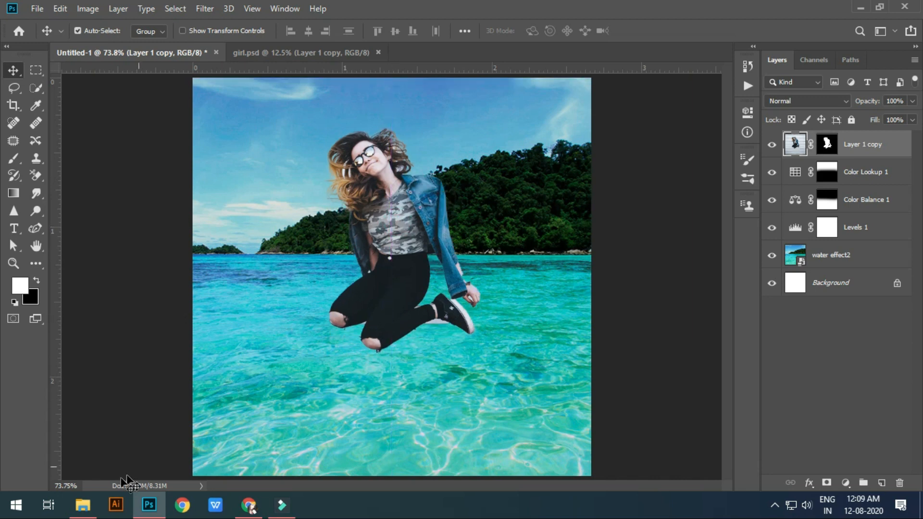
# - Place the kindpng_74940 dolphin image from the sea folder and move it onto the water below the woman
pyautogui.click(89, 508)
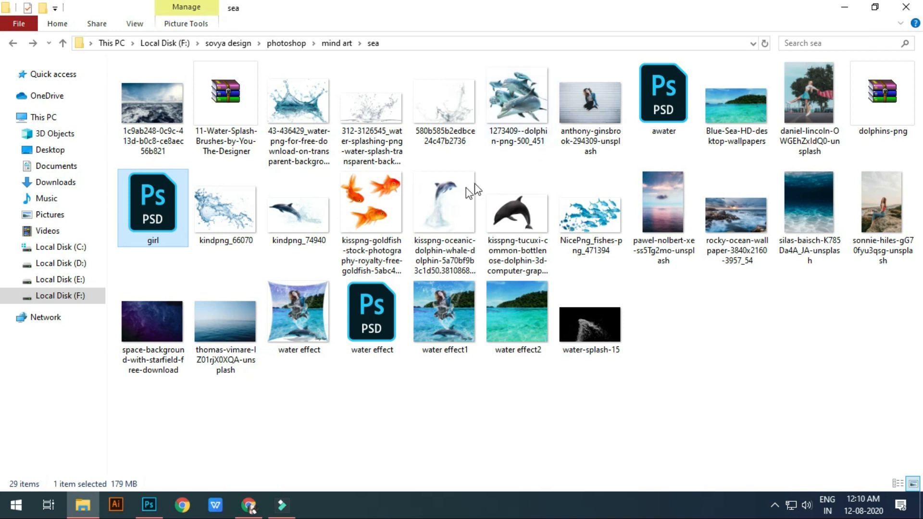
pyautogui.moveTo(271, 240); pyautogui.dragTo(221, 418)
pyautogui.click(344, 400)
pyautogui.moveTo(299, 210); pyautogui.dragTo(379, 367)
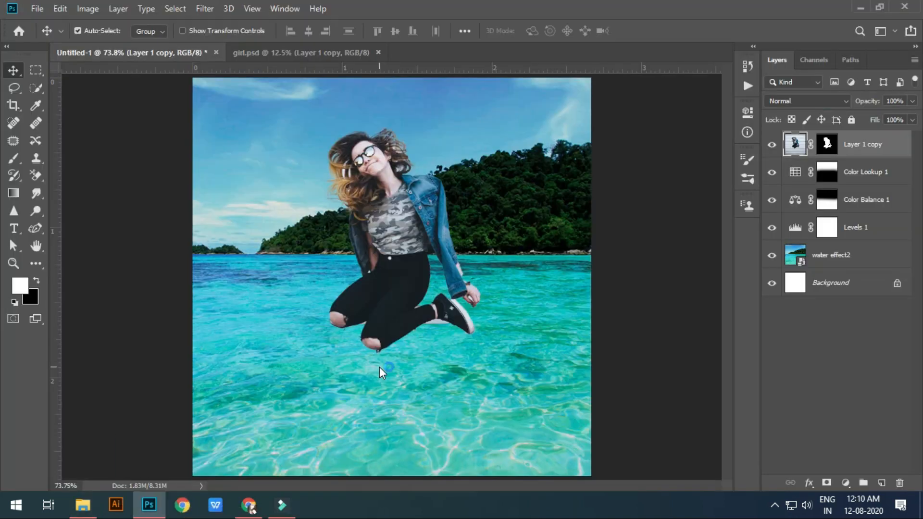
pyautogui.moveTo(360, 259); pyautogui.dragTo(446, 419)
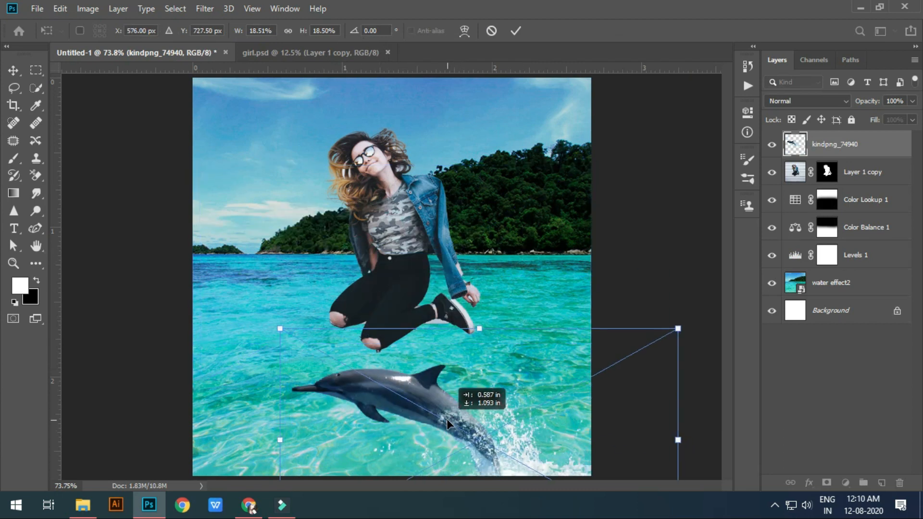
# - Rotate the dolphin to about -13.69° and position it under the woman with its splash reaching the image's edge
pyautogui.moveTo(689, 323); pyautogui.dragTo(670, 276)
pyautogui.moveTo(560, 362); pyautogui.dragTo(555, 359)
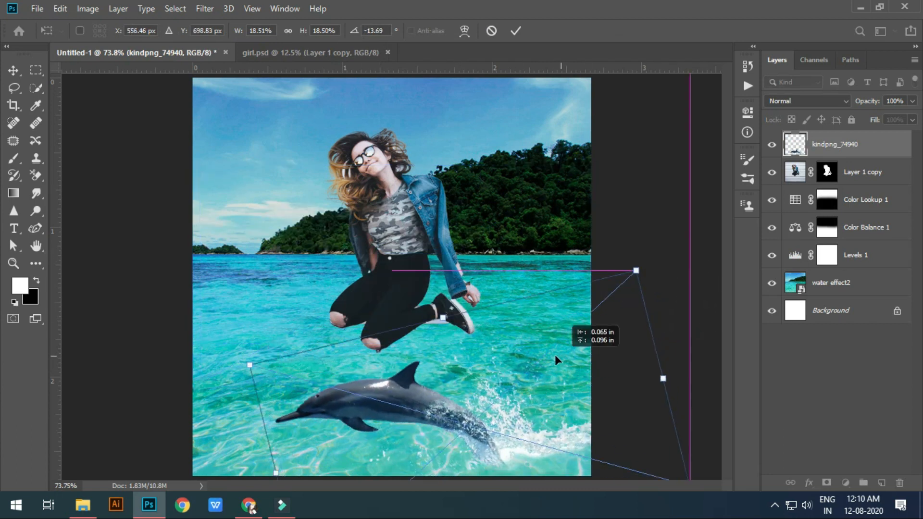
pyautogui.press('Return')
pyautogui.moveTo(424, 423); pyautogui.dragTo(385, 406)
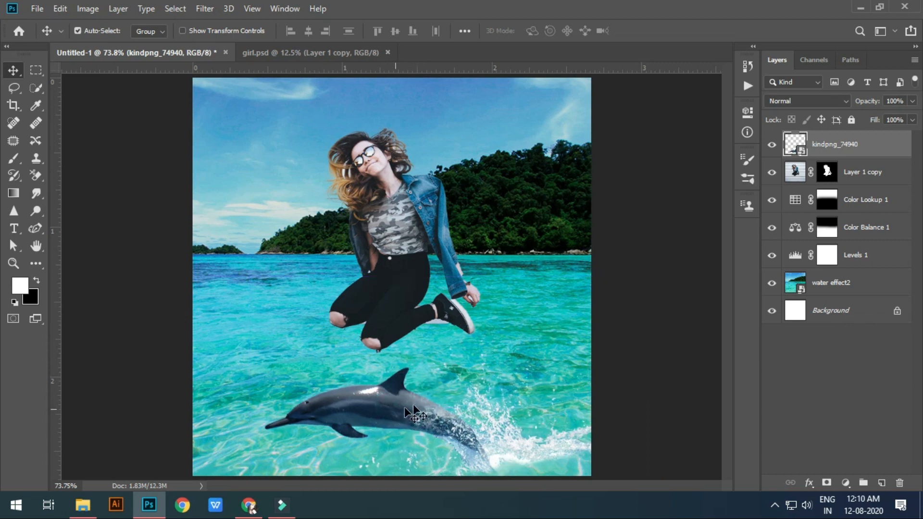
# - Scale the woman's layer down to about 90.69% and move her slightly upward over the dolphin
pyautogui.moveTo(408, 263); pyautogui.dragTo(408, 262)
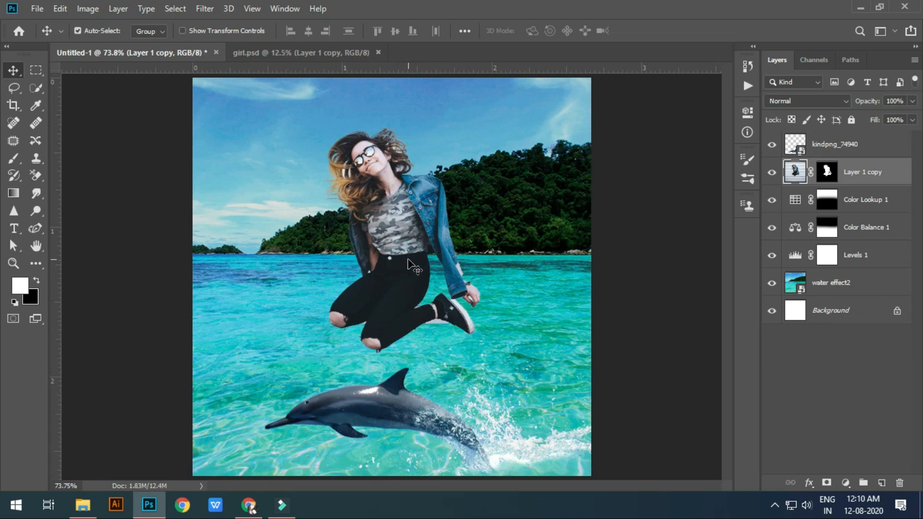
pyautogui.hotkey('ctrl', 't')
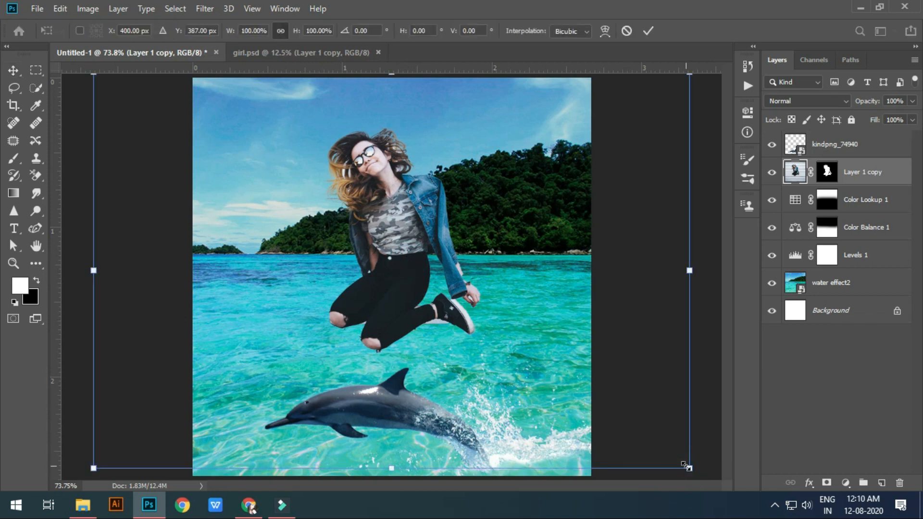
pyautogui.moveTo(688, 469); pyautogui.dragTo(658, 447)
pyautogui.moveTo(424, 276); pyautogui.dragTo(420, 262)
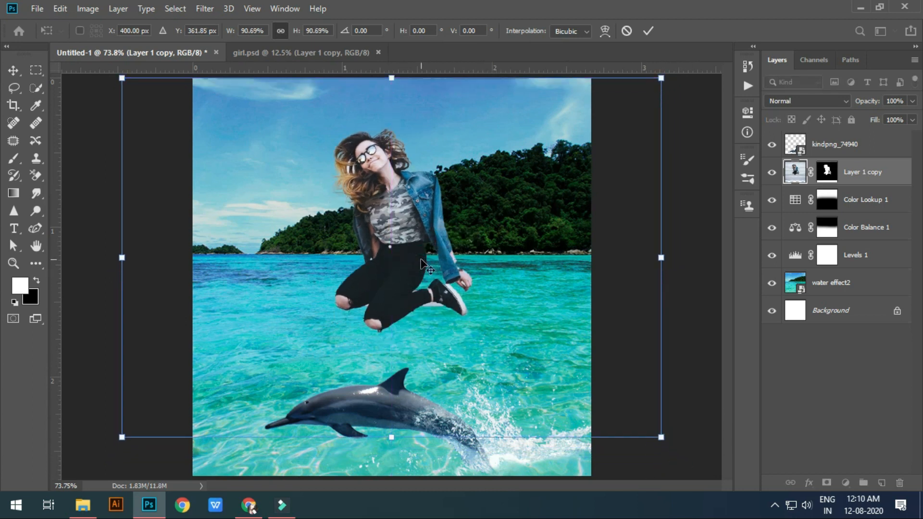
pyautogui.press('Return')
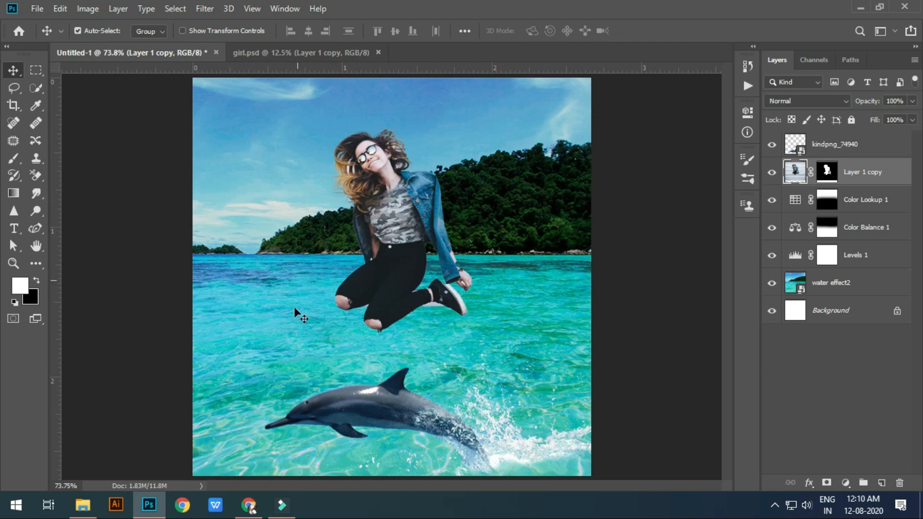
# - Duplicate the kindpng_74940 dolphin layer and flip the lower of the two layers vertically as a reflection
pyautogui.click(873, 148)
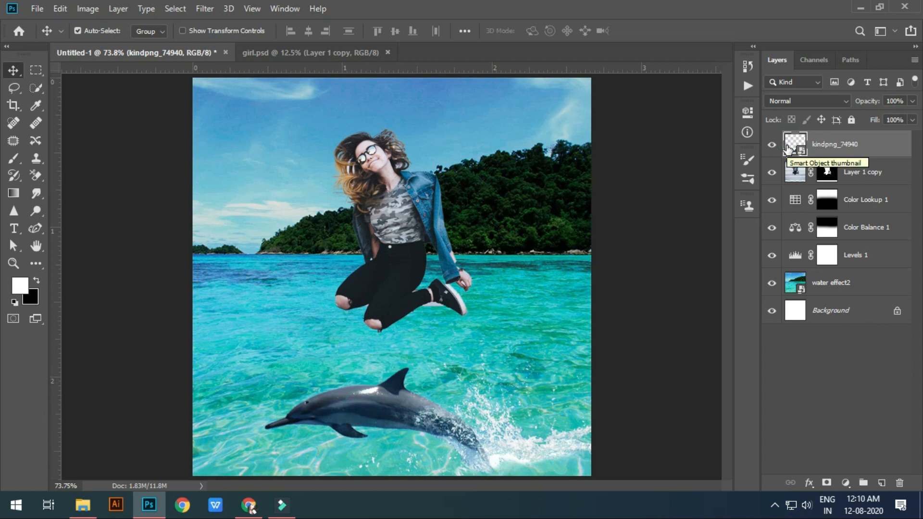
pyautogui.hotkey('ctrl', 'j')
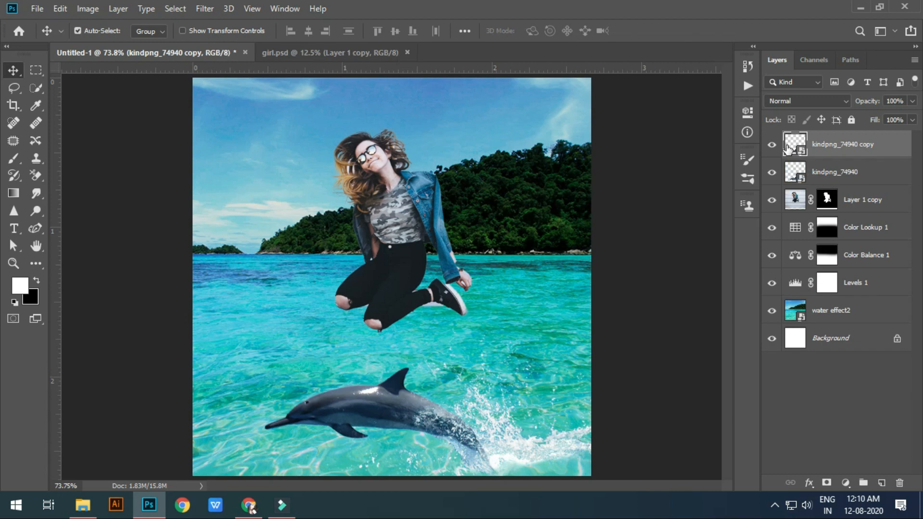
pyautogui.click(834, 176)
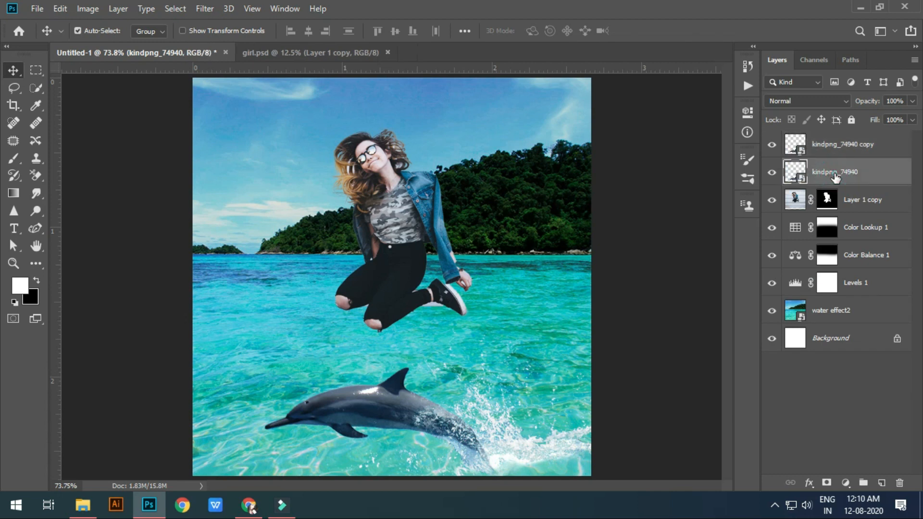
pyautogui.click(804, 100)
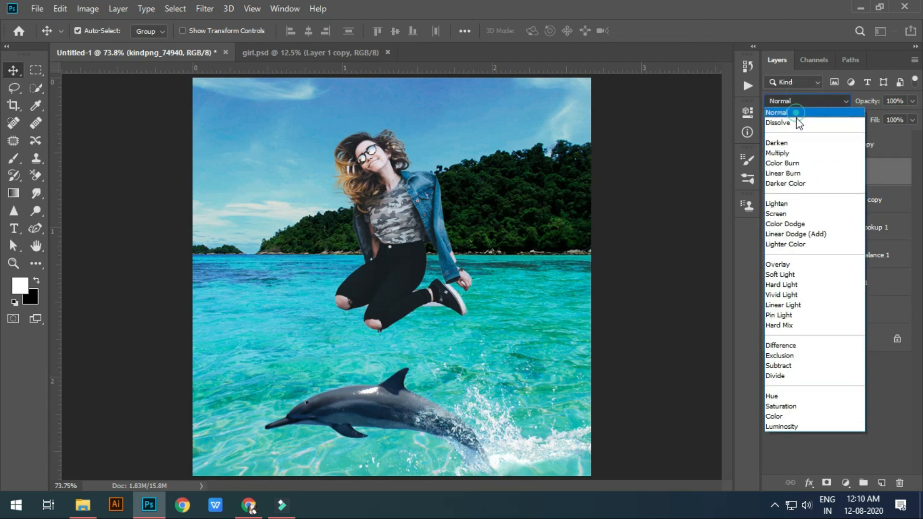
pyautogui.click(795, 115)
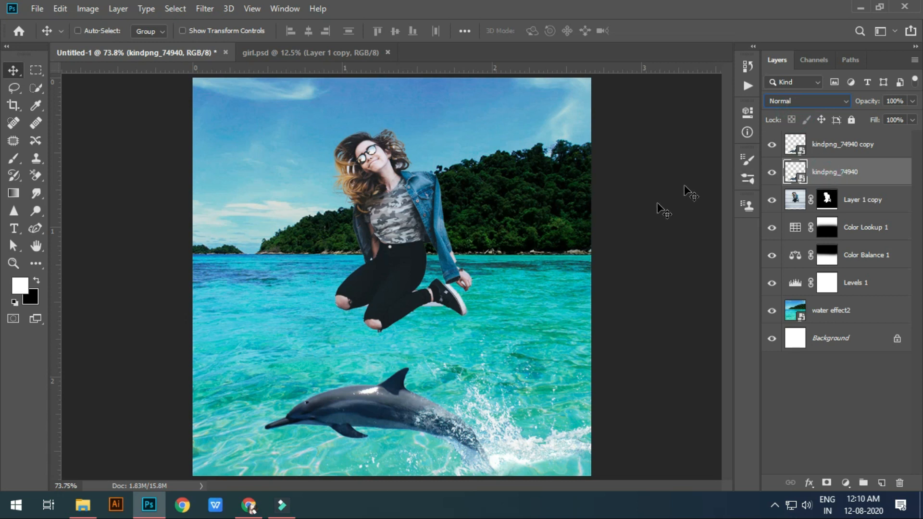
pyautogui.hotkey('ctrl', 't')
pyautogui.rightClick(398, 404)
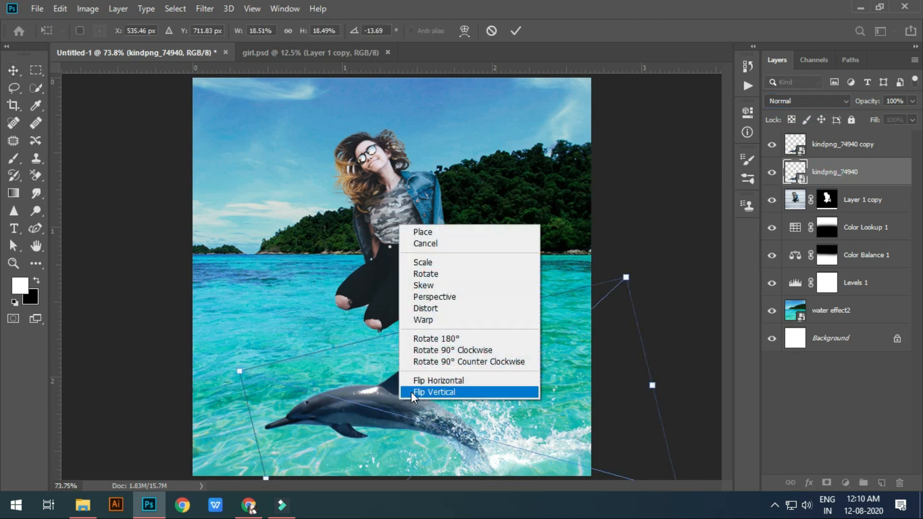
pyautogui.click(411, 391)
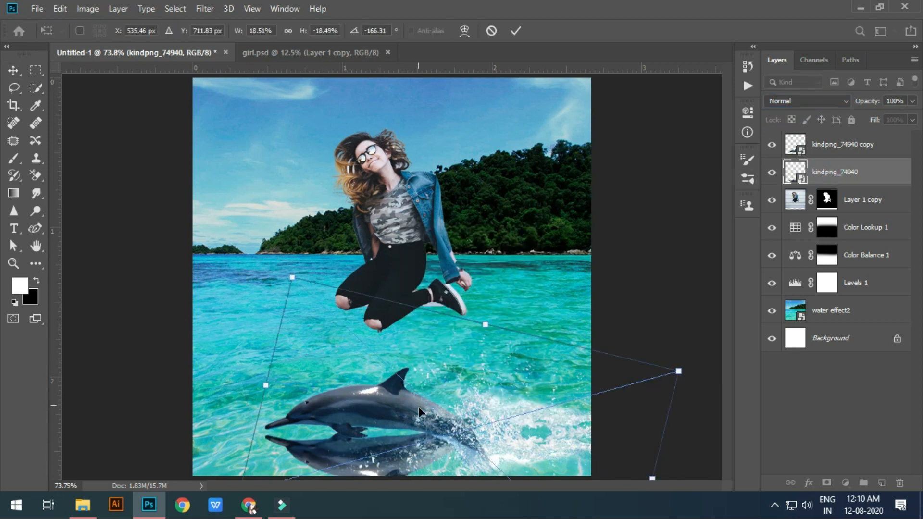
# - Resize the flipped dolphin to about 23.33% width and -18.59% height at 13.69°, and place it directly beneath the upright dolphin
pyautogui.rightClick(469, 339)
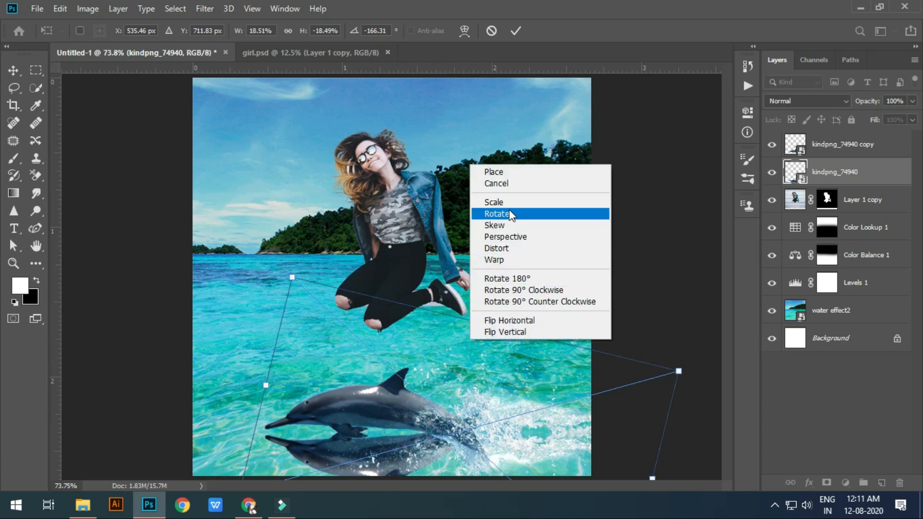
pyautogui.click(509, 212)
pyautogui.moveTo(491, 320); pyautogui.dragTo(500, 267)
pyautogui.rightClick(476, 345)
pyautogui.click(499, 208)
pyautogui.scroll(-4, 499, 266)
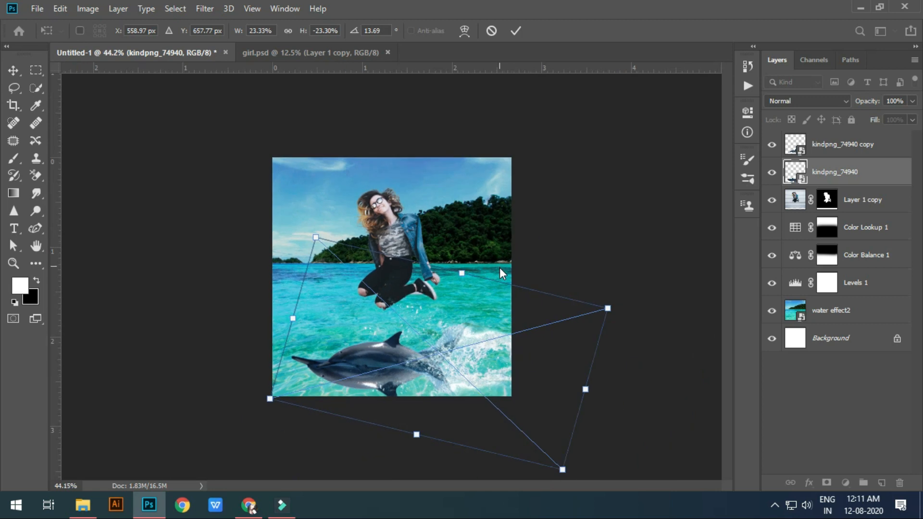
pyautogui.moveTo(414, 437); pyautogui.dragTo(408, 402)
pyautogui.moveTo(443, 325); pyautogui.dragTo(446, 358)
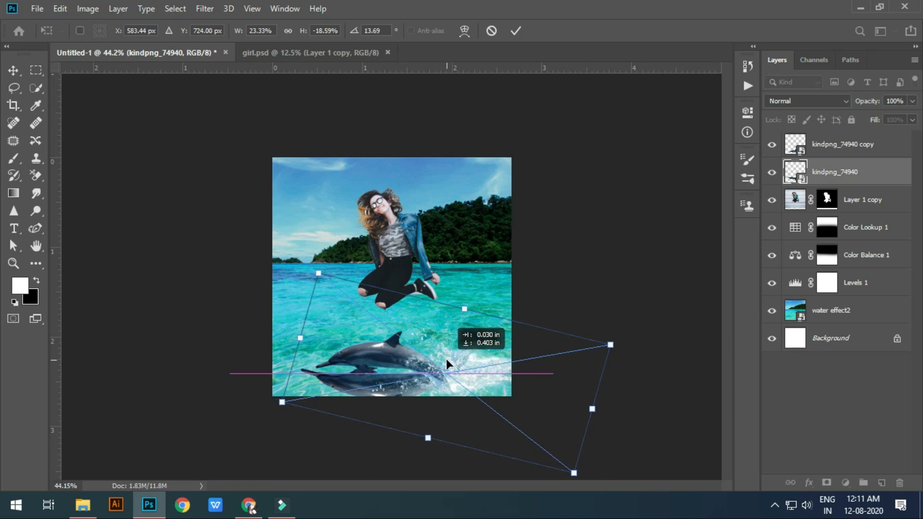
pyautogui.press('Return')
pyautogui.hotkey('ctrl', '-')
pyautogui.hotkey('ctrl', '0')
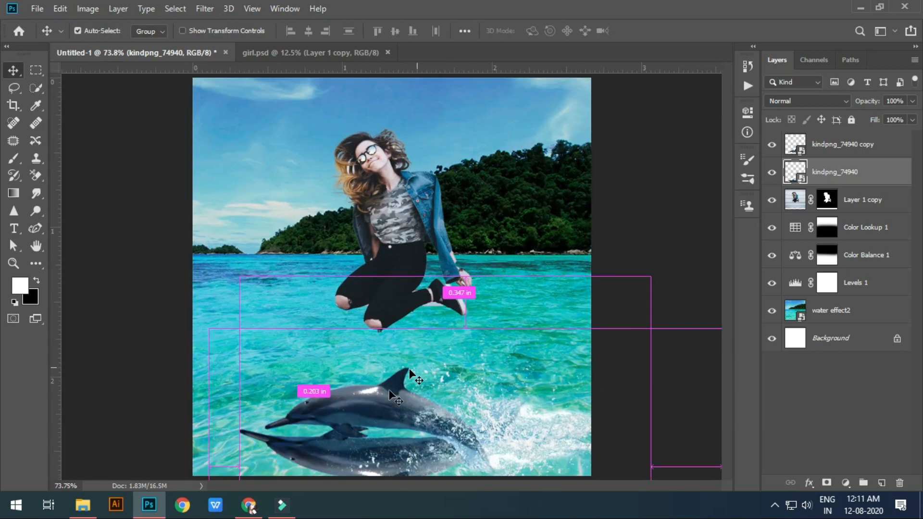
# - Set the reflection layer's blend mode to Pin Light with 77% opacity and 67% fill
pyautogui.click(800, 100)
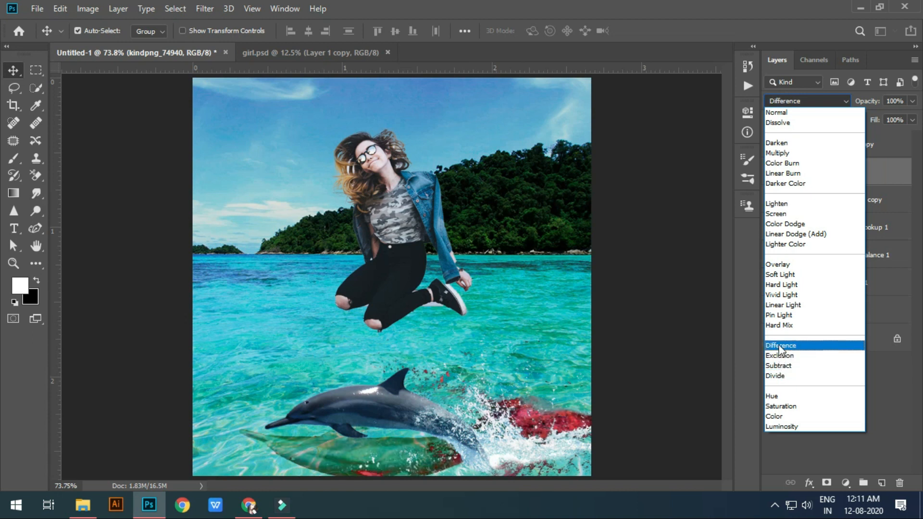
pyautogui.click(780, 315)
pyautogui.moveTo(869, 102); pyautogui.dragTo(851, 119)
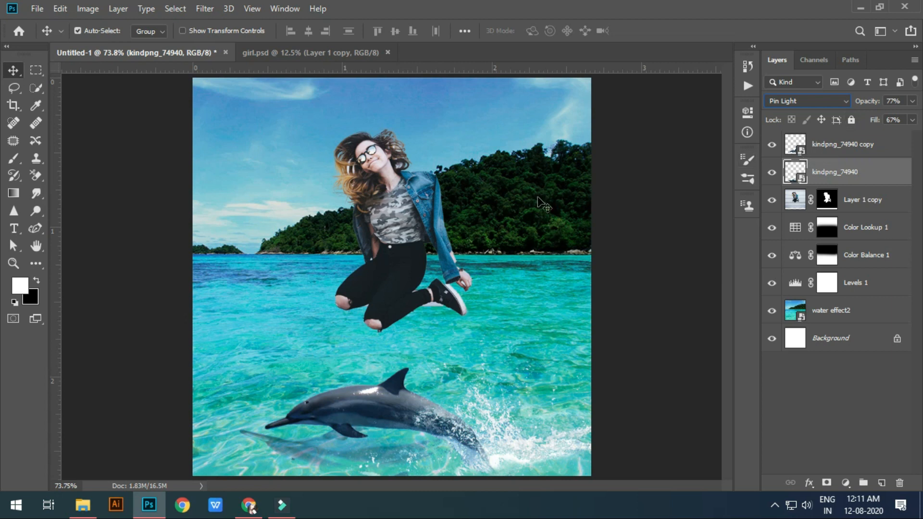
# - Rotate the dolphin's reflection slightly to about 11.17° so it lines up beneath the upright dolphin
pyautogui.hotkey('ctrl', 't')
pyautogui.moveTo(543, 290); pyautogui.dragTo(550, 301)
pyautogui.hotkey('ctrl', '-')
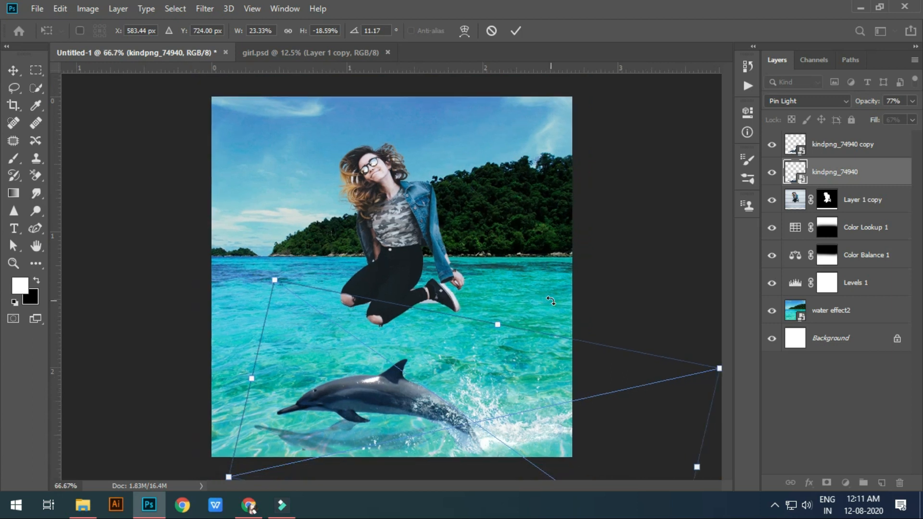
pyautogui.hotkey('ctrl', '-')
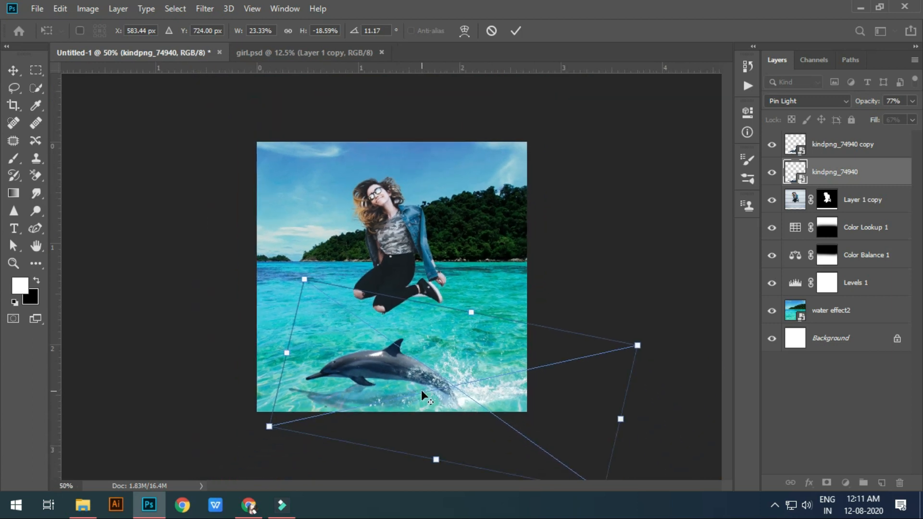
pyautogui.rightClick(421, 390)
pyautogui.moveTo(673, 342)
pyautogui.mouseDown()
pyautogui.moveTo(665, 337)
pyautogui.moveTo(666, 345)
pyautogui.mouseUp()
pyautogui.press('Return')
pyautogui.hotkey('ctrl', '-')
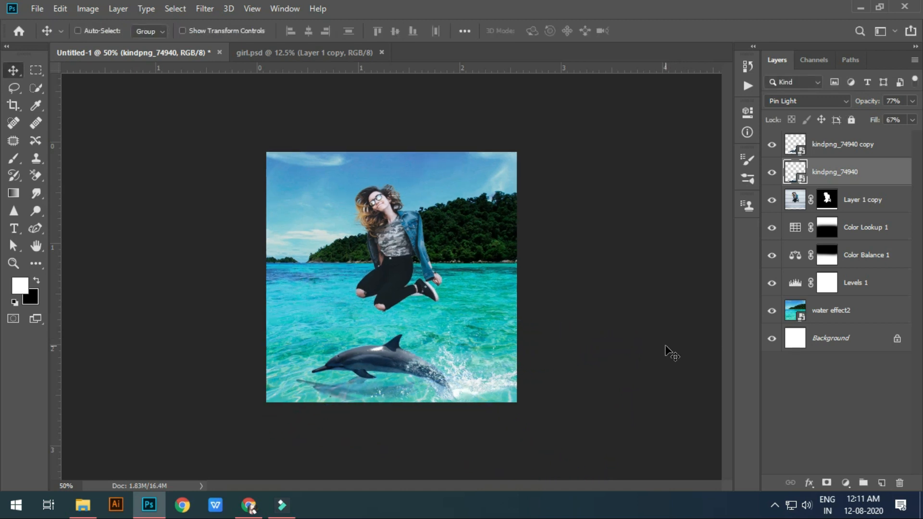
pyautogui.hotkey('ctrl', '0')
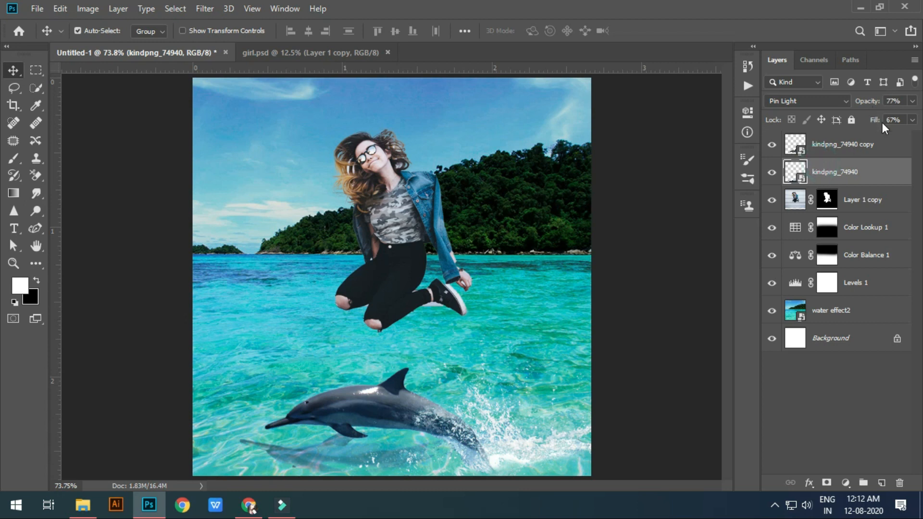
pyautogui.moveTo(873, 104); pyautogui.dragTo(879, 121)
pyautogui.click(15, 67)
pyautogui.click(90, 133)
# - Place the water-splash-15 image above the dolphin copy layer, rotating it so the splash rises in a V shape around the woman's legs
pyautogui.click(837, 145)
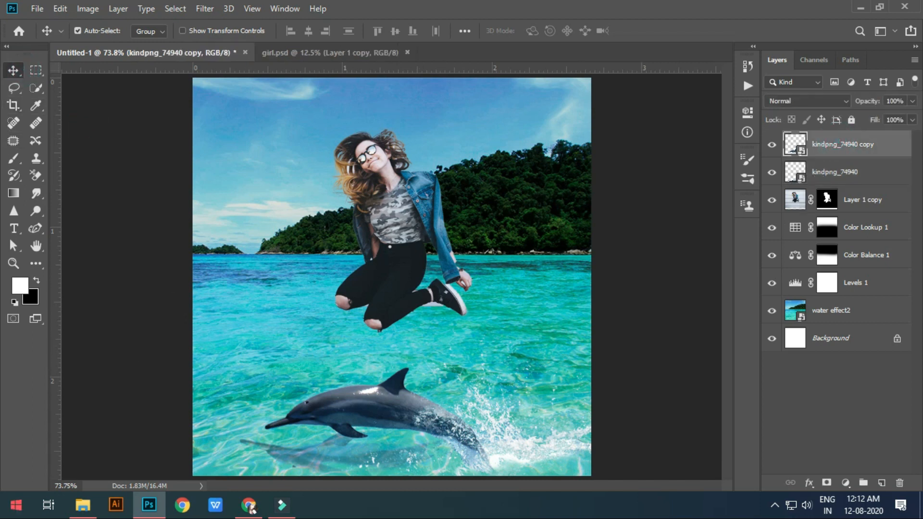
pyautogui.click(83, 504)
pyautogui.moveTo(607, 373); pyautogui.dragTo(391, 367)
pyautogui.moveTo(613, 160); pyautogui.dragTo(173, 301)
pyautogui.moveTo(334, 298); pyautogui.dragTo(321, 328)
pyautogui.press('Return')
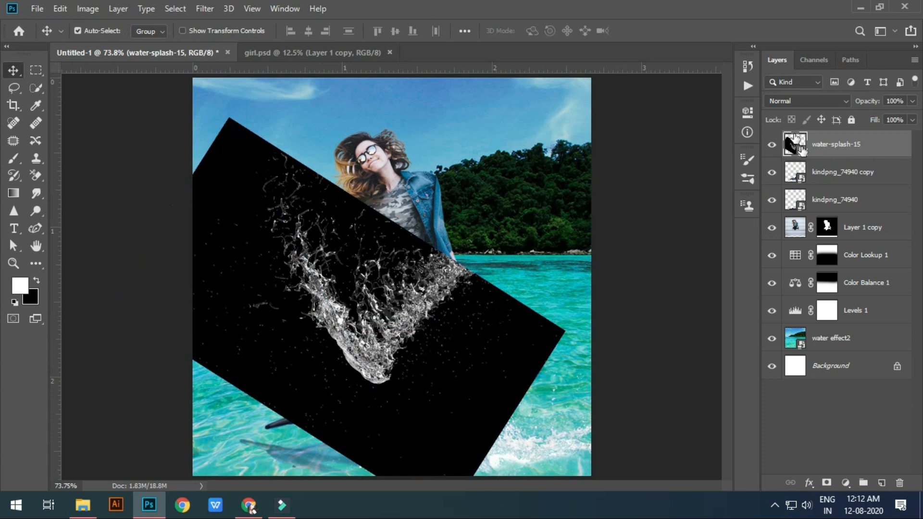
# - Set the water-splash-15 layer's blend mode to Screen and lower the splash onto the dolphin's back
pyautogui.click(801, 101)
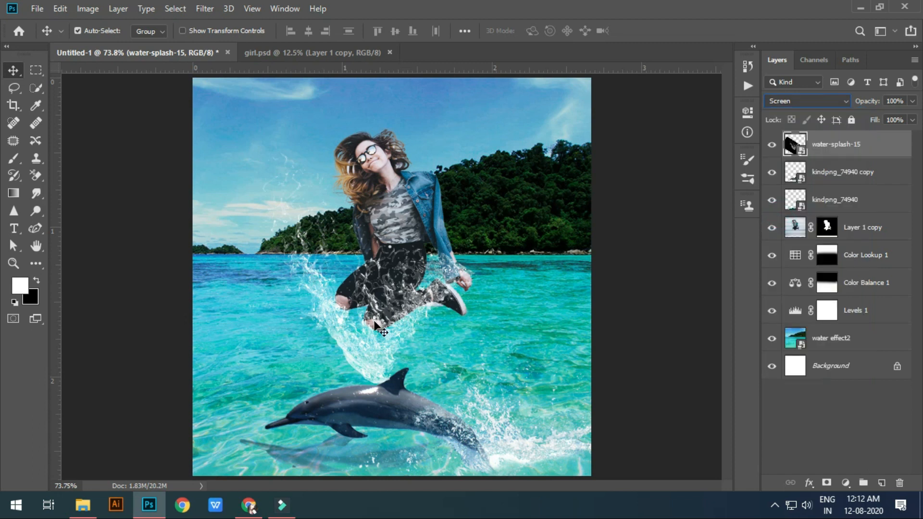
pyautogui.moveTo(368, 358); pyautogui.dragTo(374, 401)
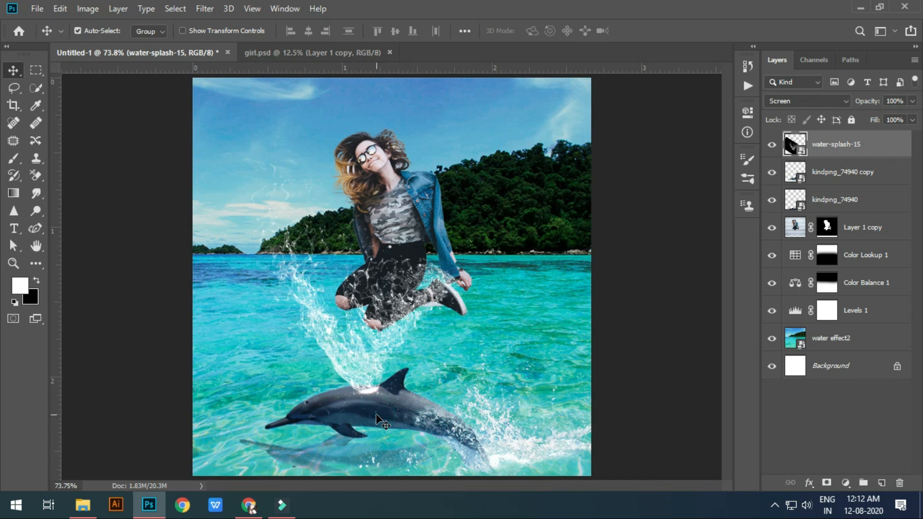
pyautogui.click(308, 453)
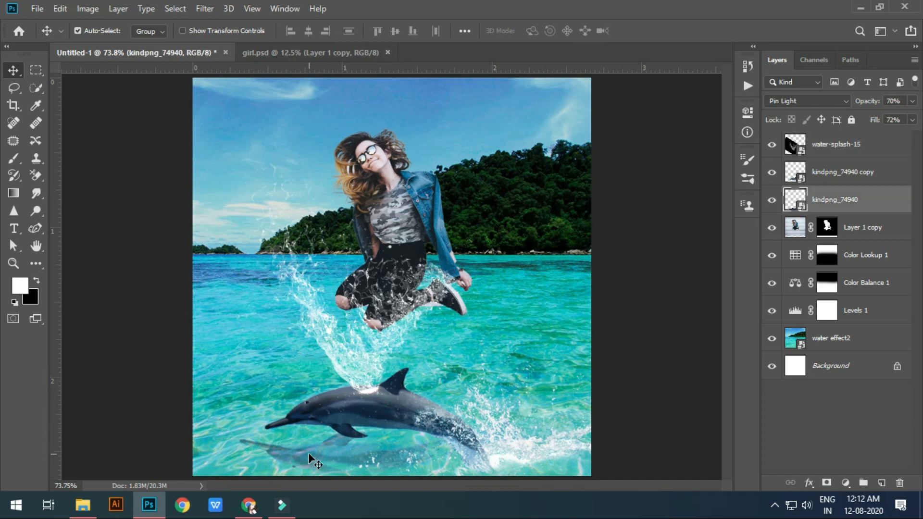
pyautogui.keyDown('shift'); pyautogui.click(366, 408); pyautogui.keyUp('shift')
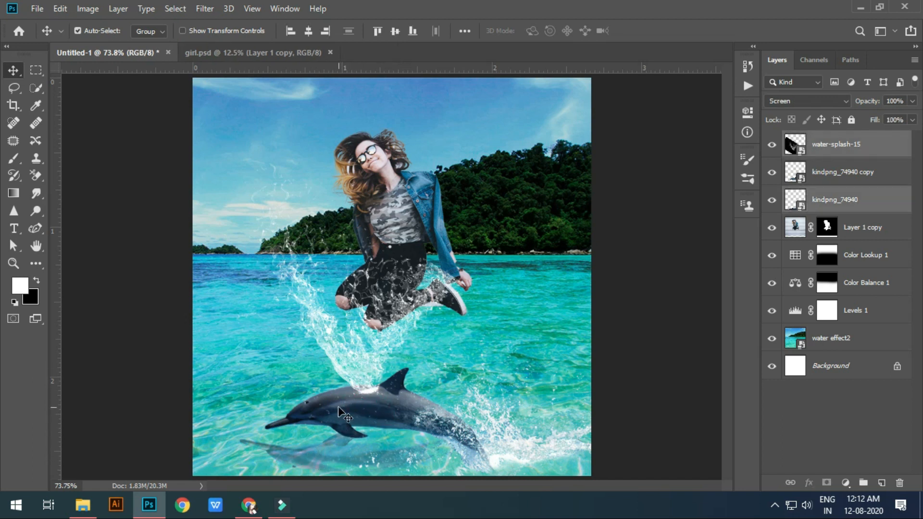
pyautogui.click(350, 373)
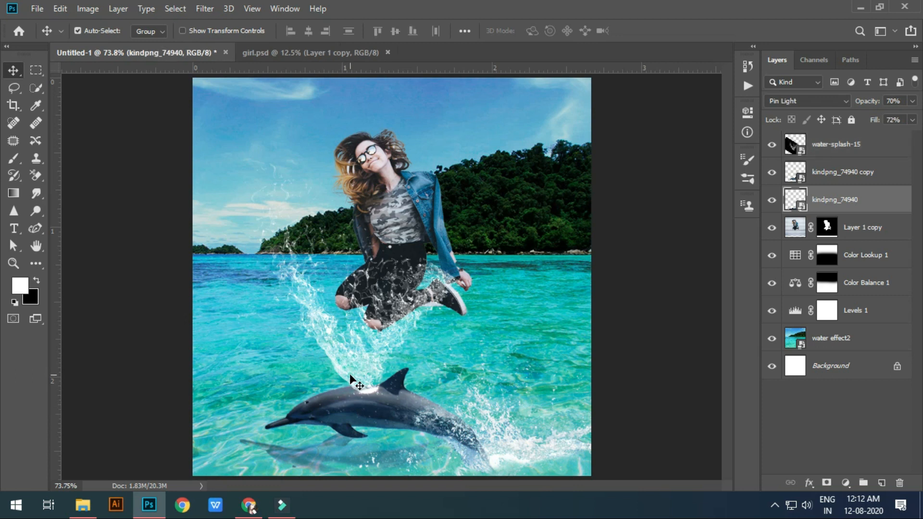
pyautogui.keyDown('shift'); pyautogui.click(350, 373); pyautogui.keyUp('shift')
pyautogui.keyDown('shift'); pyautogui.click(316, 407); pyautogui.keyUp('shift')
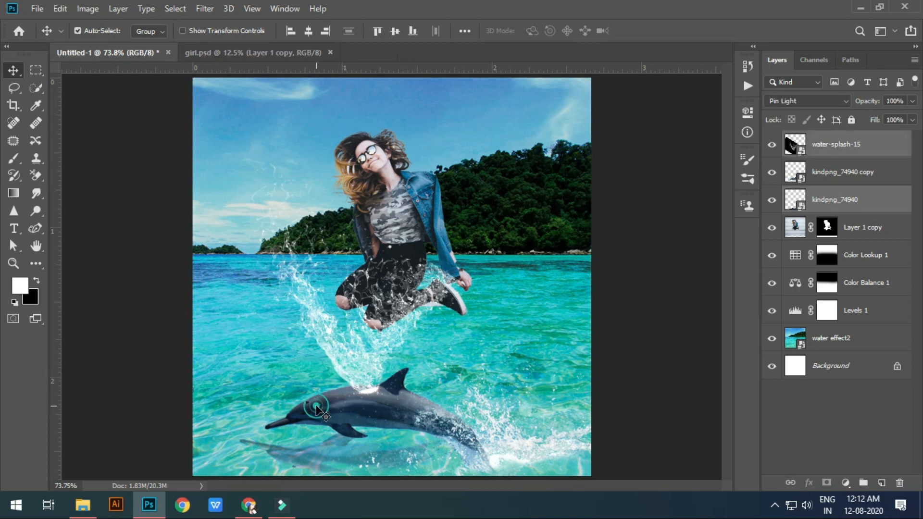
pyautogui.keyDown('shift'); pyautogui.click(290, 418); pyautogui.keyUp('shift')
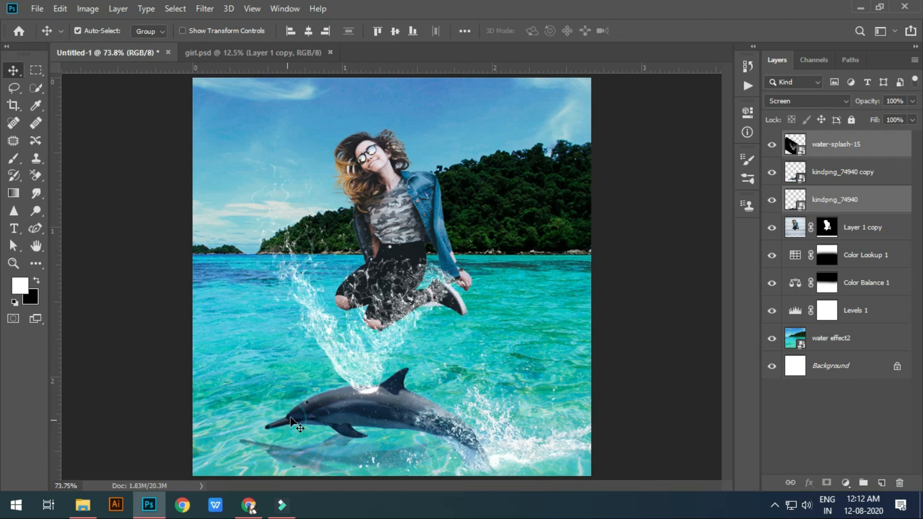
pyautogui.click(352, 371)
pyautogui.keyDown('shift'); pyautogui.click(838, 158); pyautogui.keyUp('shift')
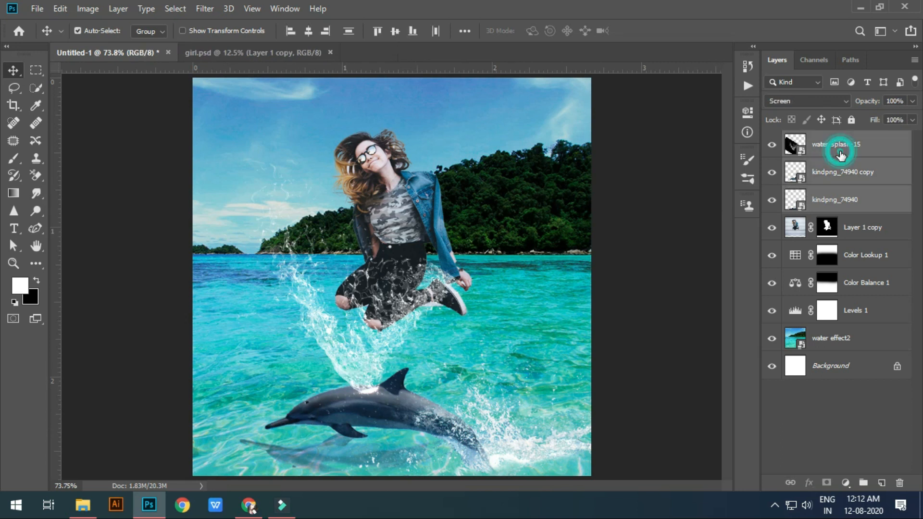
# - Shift the woman, dolphin, reflection and water-splash-15 layers together slightly to the right across the sea background
pyautogui.click(857, 229)
pyautogui.keyDown('shift'); pyautogui.click(844, 147); pyautogui.keyUp('shift')
pyautogui.press('Right')
pyautogui.press('Right')
pyautogui.press('Right')
pyautogui.press('Right')
pyautogui.press('Right')
pyautogui.press('Right')
pyautogui.press('Right')
pyautogui.press('Right')
pyautogui.press('Right')
pyautogui.press('Right')
pyautogui.press('Right')
pyautogui.press('Right')
pyautogui.press('Right')
pyautogui.press('Right')
pyautogui.press('Right')
pyautogui.press('Right')
pyautogui.press('Right')
pyautogui.press('Right')
pyautogui.press('Right')
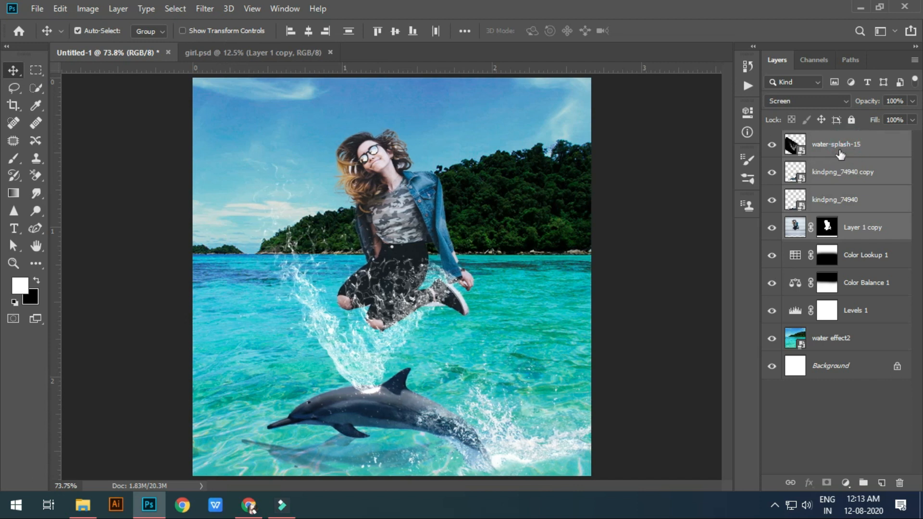
pyautogui.press('Right')
pyautogui.press('Right')
pyautogui.press('Right')
pyautogui.press('Right')
pyautogui.press('Right')
pyautogui.press('Right')
pyautogui.press('Right')
pyautogui.press('Right')
pyautogui.press('Right')
pyautogui.press('Right')
pyautogui.press('Right')
pyautogui.press('Right')
pyautogui.press('Right')
pyautogui.press('Right')
pyautogui.press('Right')
pyautogui.press('Right')
pyautogui.press('Right')
pyautogui.press('Right')
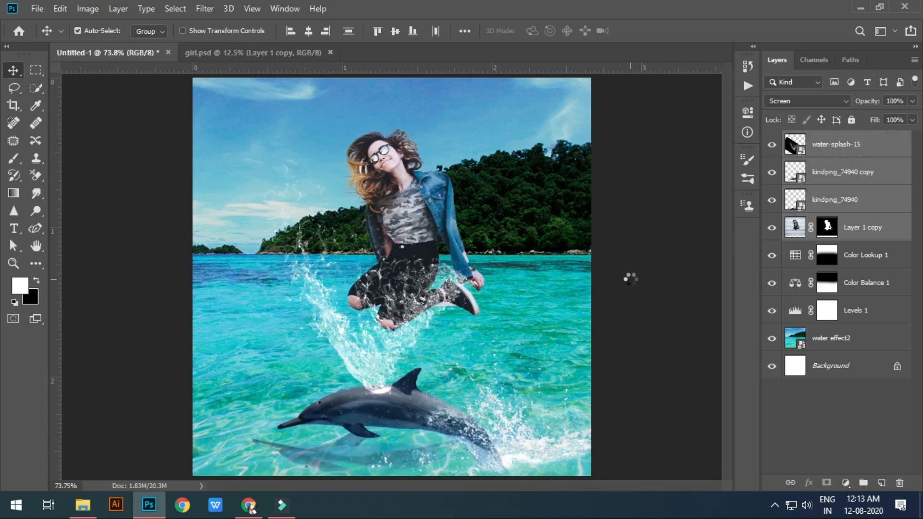
pyautogui.click(652, 275)
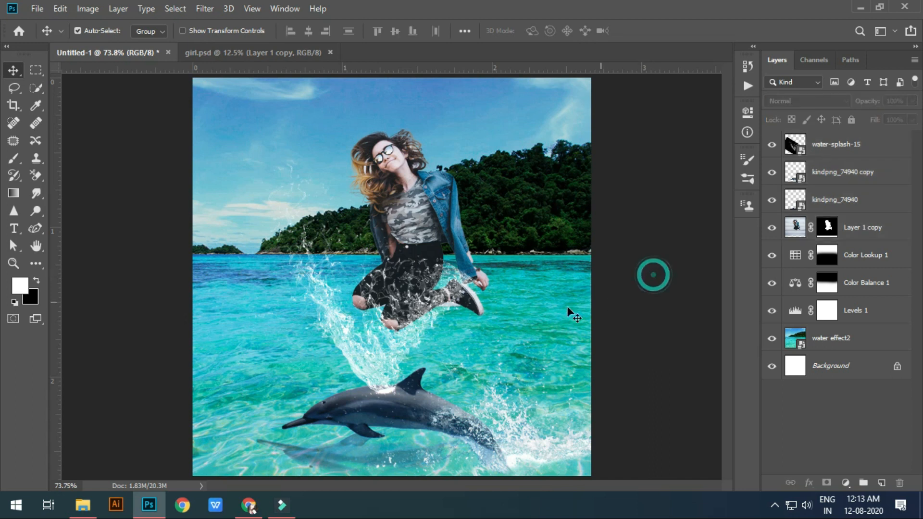
# - Nudge only the woman's layer left and slightly up so her legs sit centred over the V-shaped splash
pyautogui.click(413, 223)
pyautogui.press('Left')
pyautogui.press('Left')
pyautogui.press('Left')
pyautogui.press('Left')
pyautogui.press('Left')
pyautogui.press('Left')
pyautogui.press('Left')
pyautogui.press('Left')
pyautogui.press('Left')
pyautogui.press('Left')
pyautogui.press('Left')
pyautogui.press('Left')
pyautogui.press('Left')
pyautogui.press('Left')
pyautogui.press('Left')
pyautogui.press('Left')
pyautogui.press('Left')
pyautogui.press('Left')
pyautogui.press('Left')
pyautogui.press('Left')
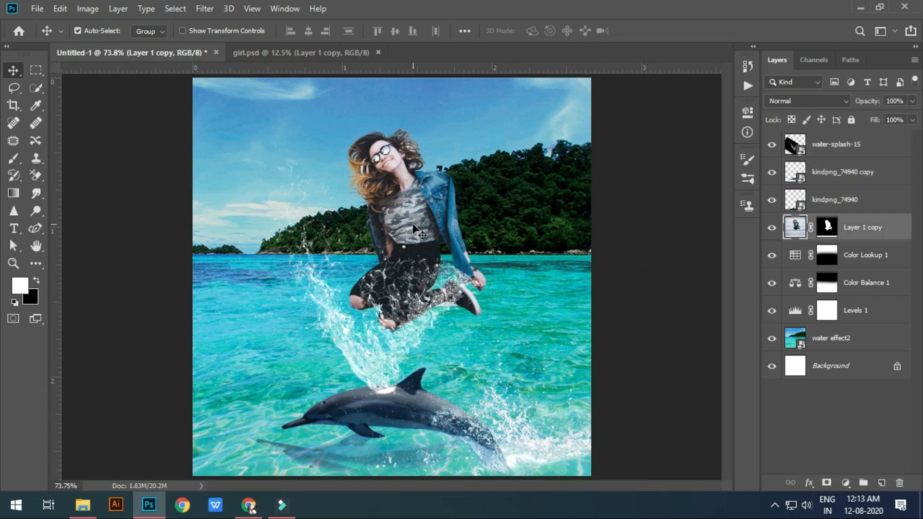
pyautogui.press('Left')
pyautogui.press('Left')
pyautogui.press('Left')
pyautogui.press('Left')
pyautogui.press('Left')
pyautogui.press('Left')
pyautogui.press('Left')
pyautogui.press('Left')
pyautogui.press('Left')
pyautogui.press('Left')
pyautogui.press('Left')
pyautogui.press('Left')
pyautogui.press('Left')
pyautogui.press('Left')
pyautogui.press('Left')
pyautogui.press('Left')
pyautogui.press('Left')
pyautogui.press('Left')
pyautogui.press('Left')
pyautogui.press('Left')
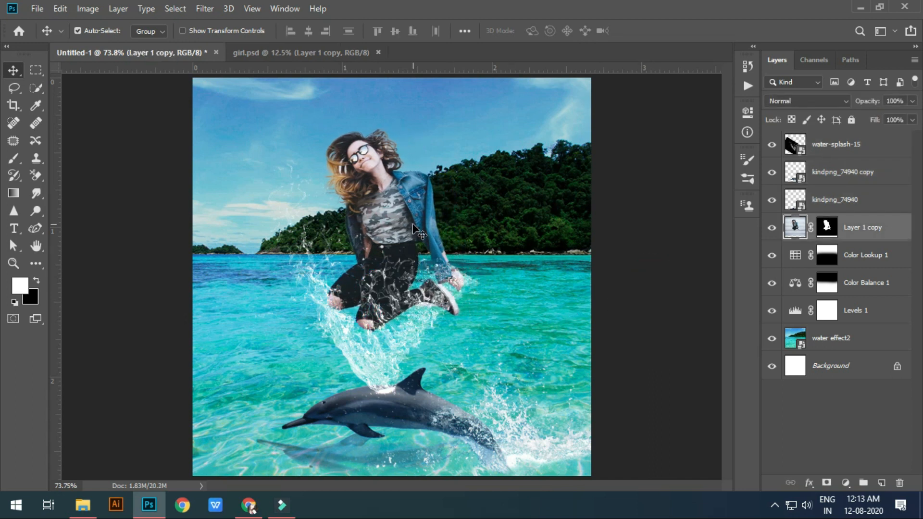
pyautogui.press('Down')
pyautogui.press('Down')
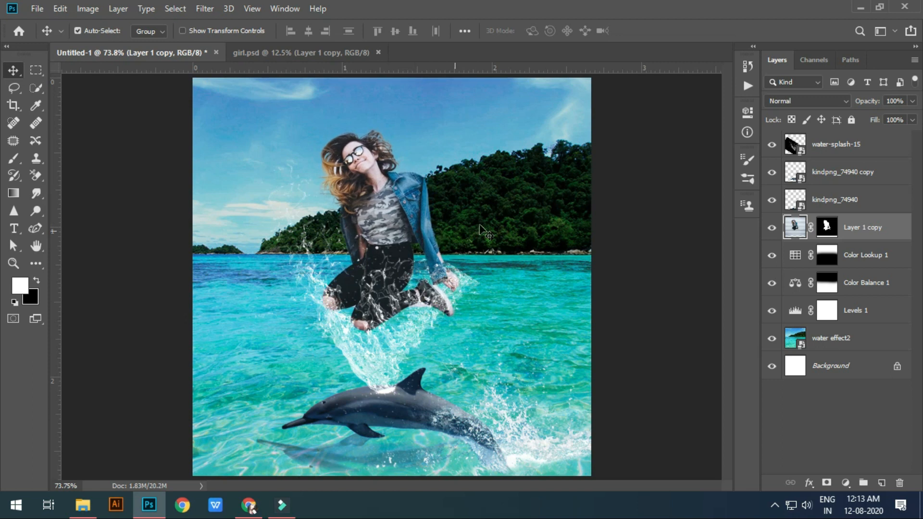
pyautogui.press('Up')
pyautogui.press('Up')
pyautogui.press('Up')
pyautogui.press('Up')
pyautogui.press('Up')
pyautogui.press('Up')
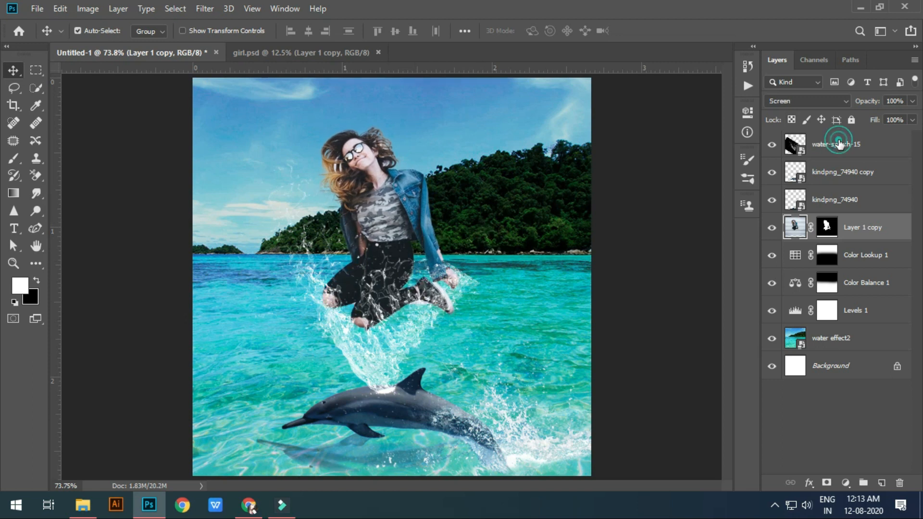
# - Add a layer mask to water-splash-15 and paint black with a large soft brush of 400 px to hide the splash's upper part
pyautogui.click(838, 142)
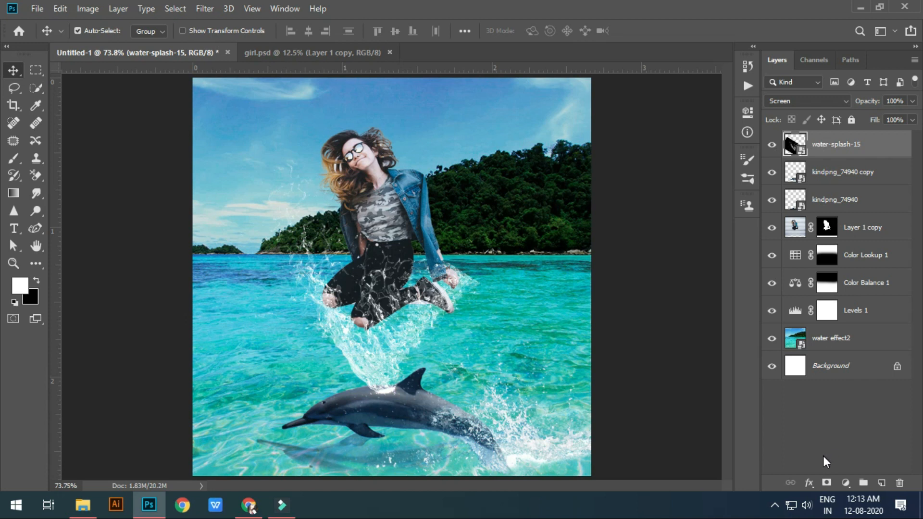
pyautogui.click(827, 482)
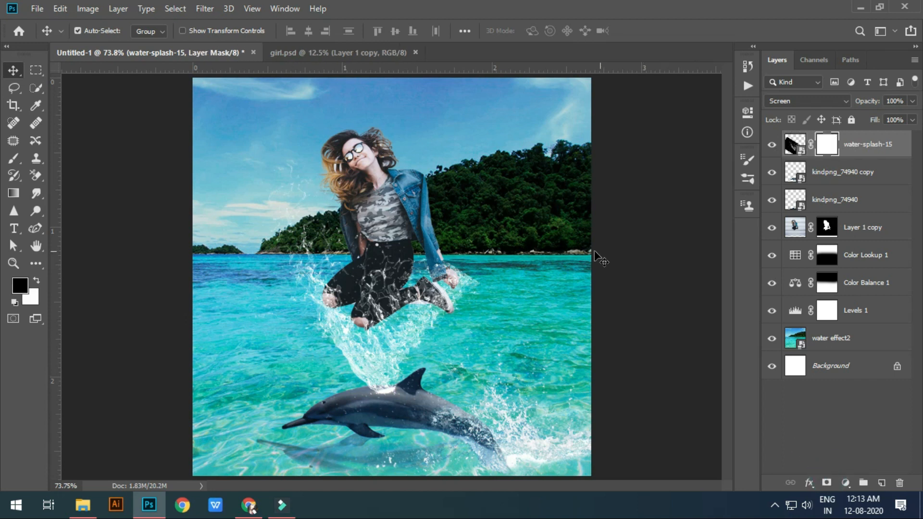
pyautogui.press('b')
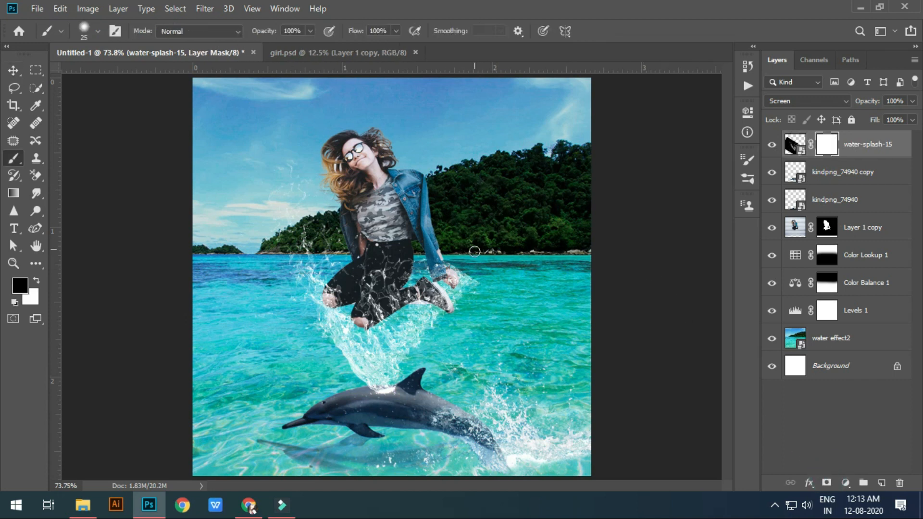
pyautogui.press(']')
pyautogui.press(']')
pyautogui.press(']')
pyautogui.press(']')
pyautogui.press(']')
pyautogui.press(']')
pyautogui.press(']')
pyautogui.press(']')
pyautogui.press(']')
pyautogui.press(']')
pyautogui.press(']')
pyautogui.press(']')
pyautogui.press(']')
pyautogui.press(']')
pyautogui.press('[')
pyautogui.click(469, 189)
pyautogui.moveTo(531, 210)
pyautogui.mouseDown()
pyautogui.moveTo(468, 178)
pyautogui.moveTo(526, 199)
pyautogui.moveTo(444, 175)
pyautogui.moveTo(411, 149)
pyautogui.moveTo(240, 178)
pyautogui.moveTo(206, 200)
pyautogui.moveTo(308, 168)
pyautogui.moveTo(515, 170)
pyautogui.moveTo(410, 166)
pyautogui.moveTo(275, 178)
pyautogui.moveTo(226, 204)
pyautogui.moveTo(577, 241)
pyautogui.mouseUp()
pyautogui.click(13, 70)
# - Add a new layer above water-splash-15 and choose the cup-shaped water splash brush at 400 px with white as the foreground colour
pyautogui.press('x')
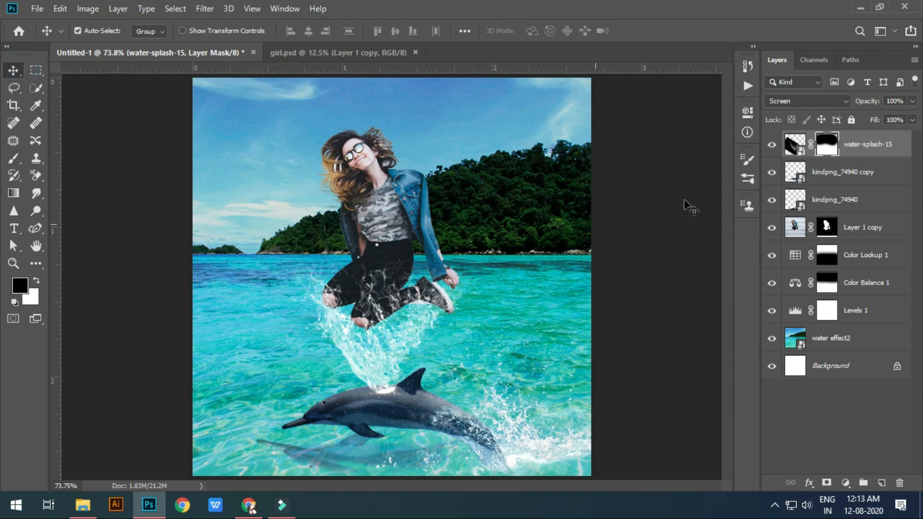
pyautogui.click(686, 170)
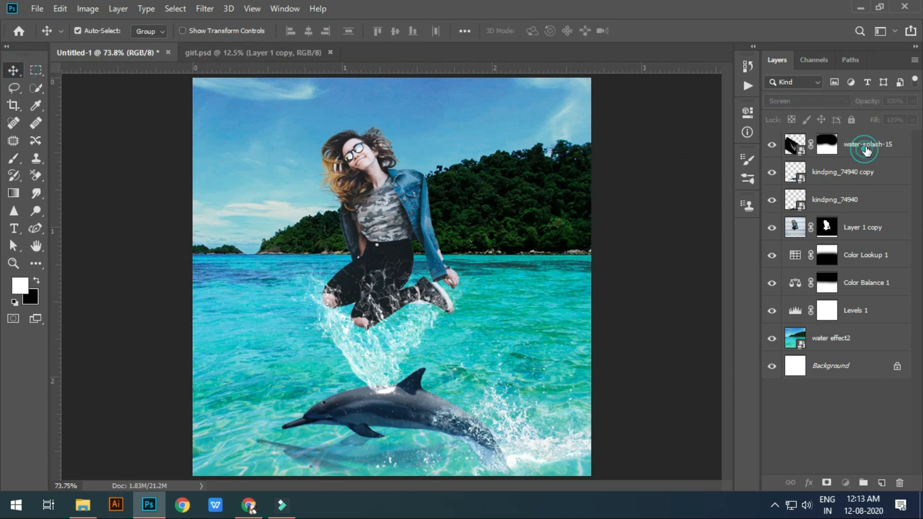
pyautogui.click(866, 150)
pyautogui.click(881, 483)
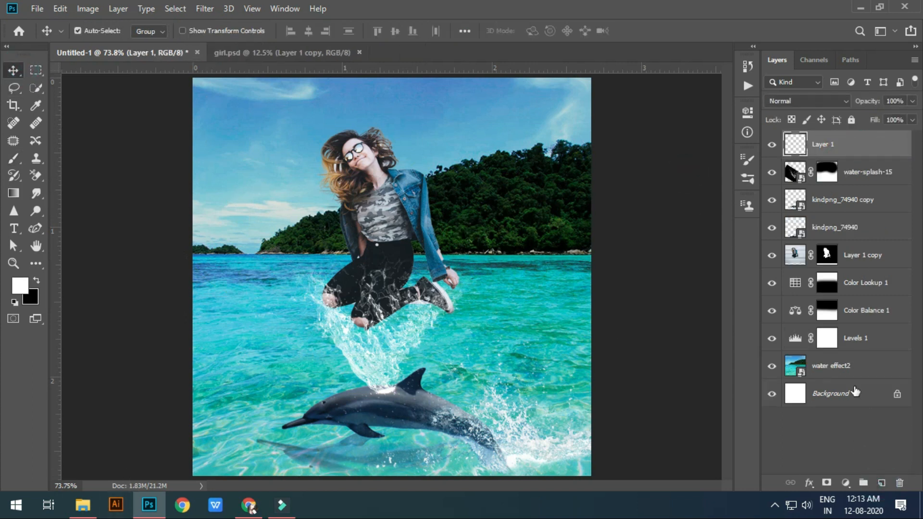
pyautogui.click(14, 162)
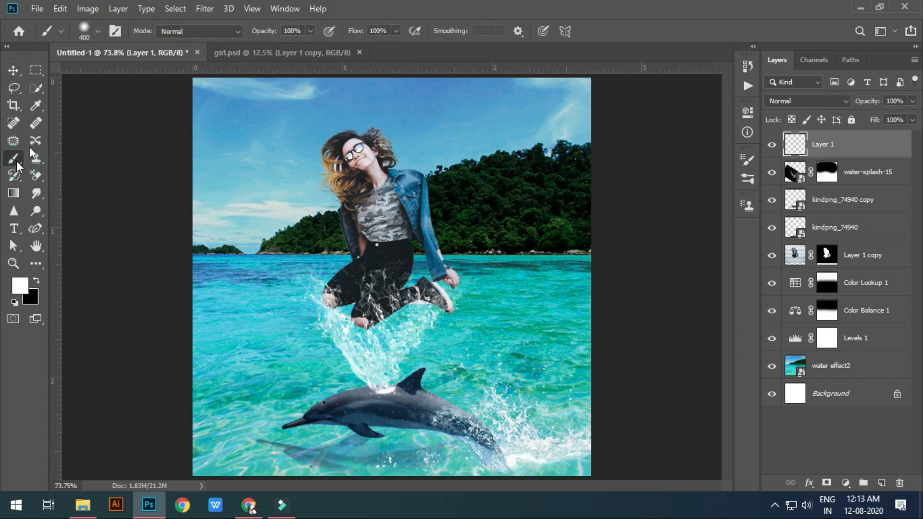
pyautogui.click(97, 32)
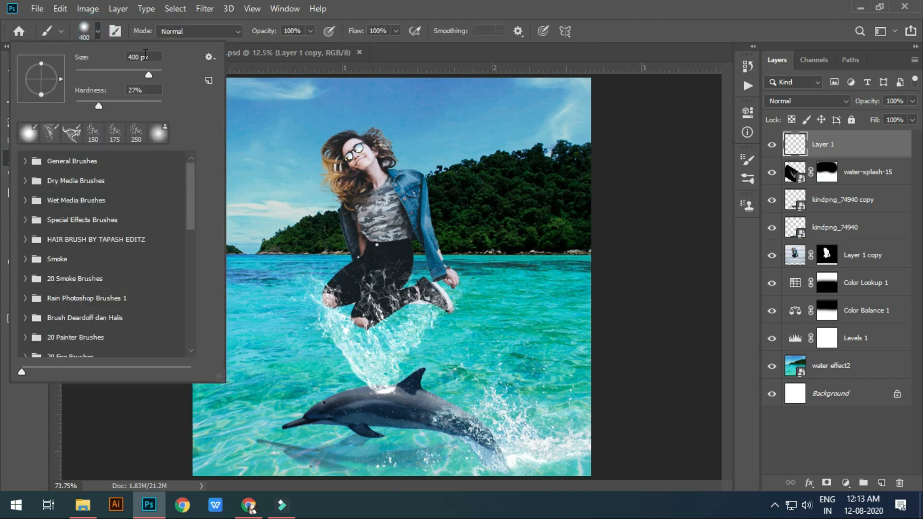
pyautogui.click(76, 129)
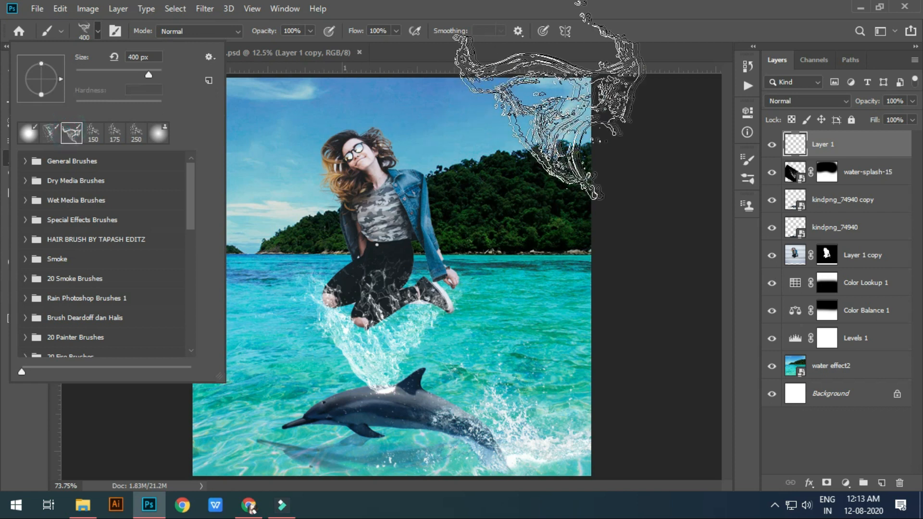
pyautogui.click(616, 14)
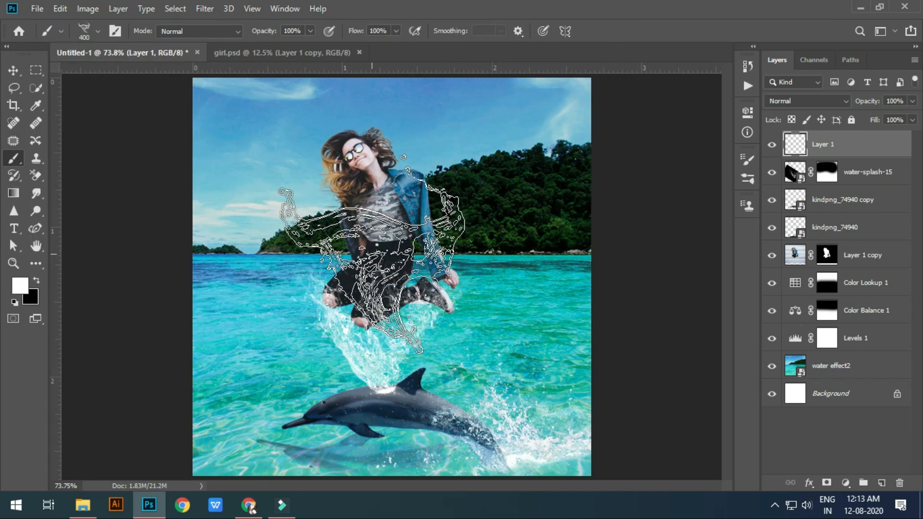
# - Rotate the splash brush tip slightly clockwise, reduce it to 300 px and stamp one white splash around the woman's torso
pyautogui.click(97, 33)
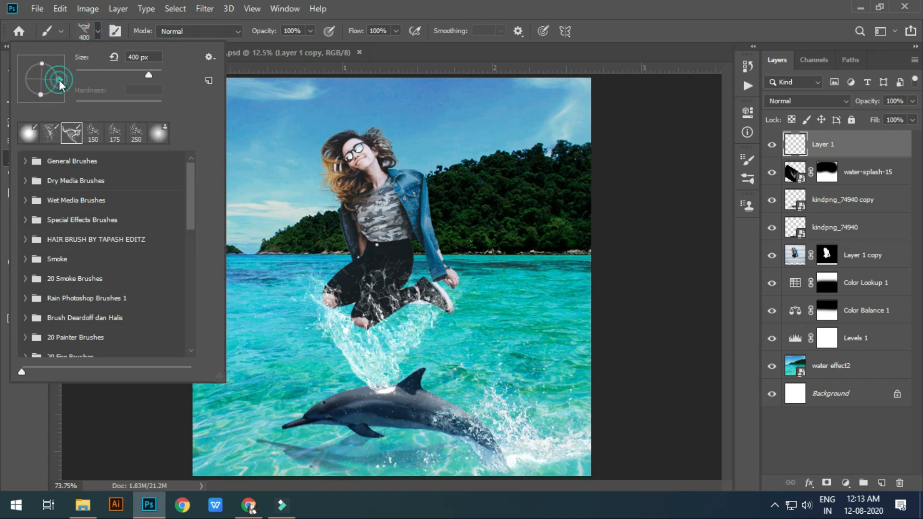
pyautogui.moveTo(60, 83); pyautogui.dragTo(59, 85)
pyautogui.click(485, 7)
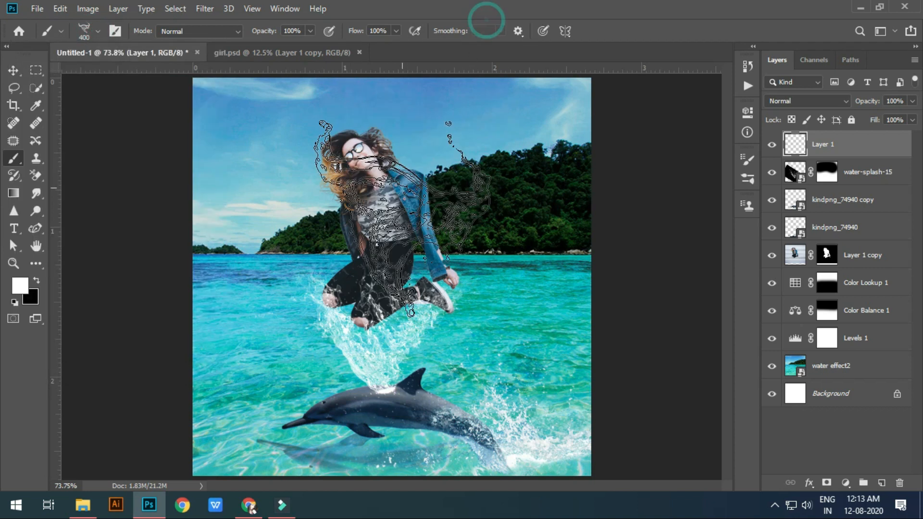
pyautogui.press('[')
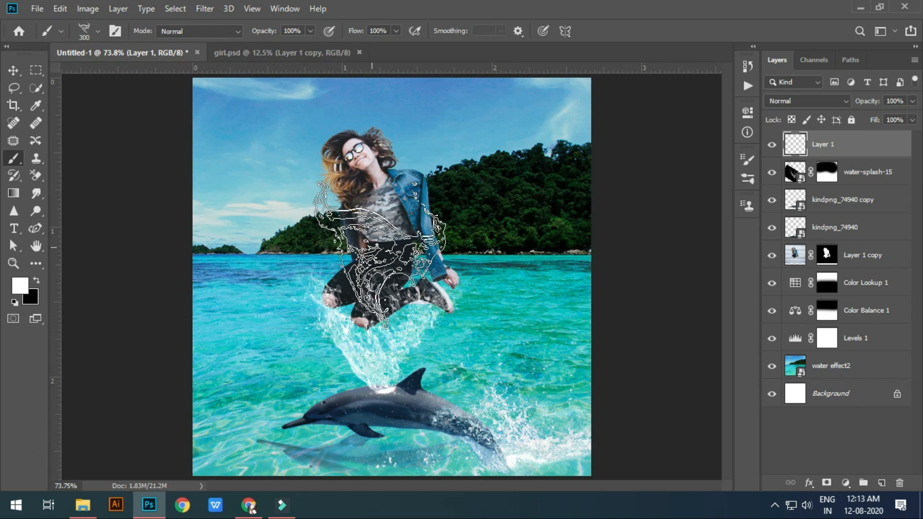
pyautogui.click(380, 244)
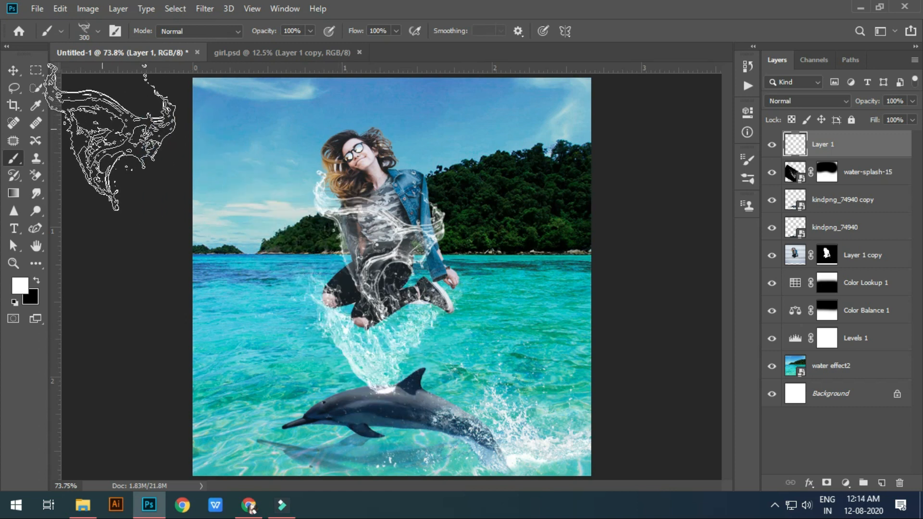
# - Add a layer mask to Layer 1 and prepare a soft round 60 px brush with black as the foreground colour
pyautogui.click(13, 71)
pyautogui.hotkey('ctrl', '+')
pyautogui.hotkey('ctrl', '+')
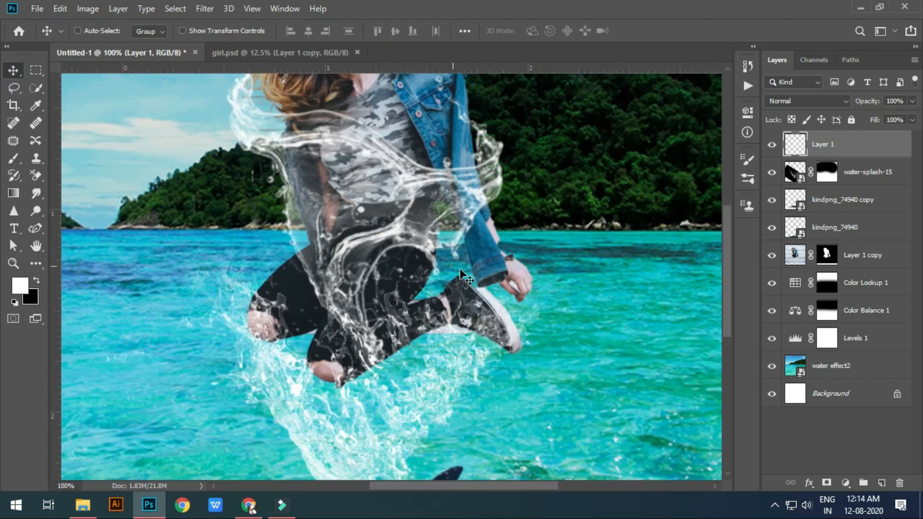
pyautogui.moveTo(451, 160); pyautogui.dragTo(423, 256)
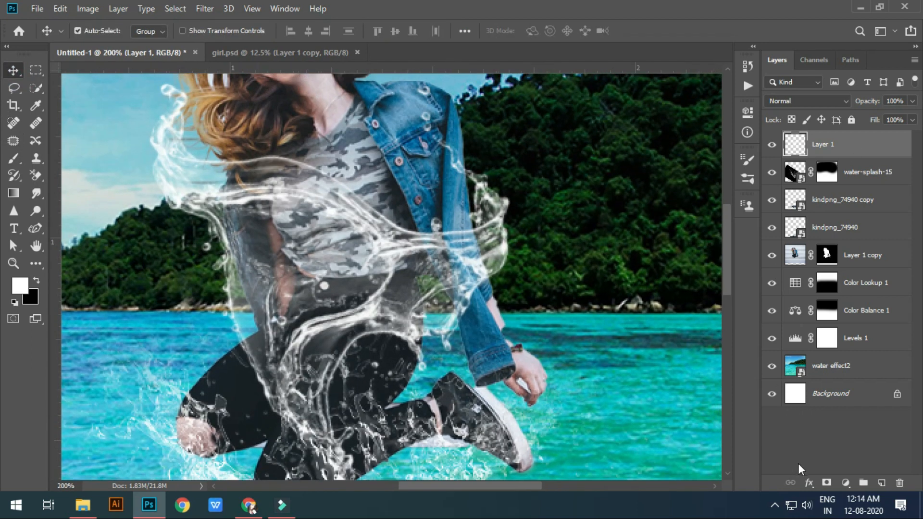
pyautogui.click(826, 482)
pyautogui.press('x')
pyautogui.press('b')
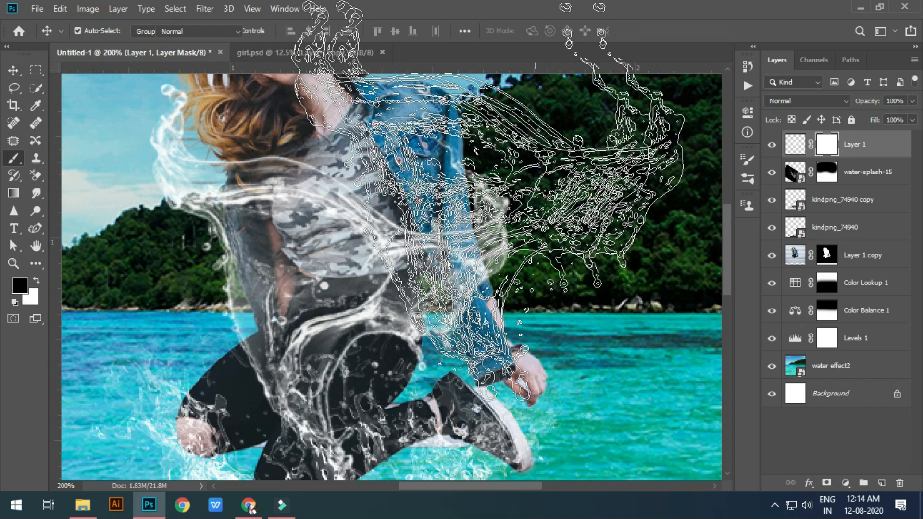
pyautogui.click(98, 32)
pyautogui.click(50, 130)
pyautogui.click(504, 3)
pyautogui.press('[')
pyautogui.press('[')
pyautogui.press('[')
pyautogui.press('[')
pyautogui.press('[')
pyautogui.press('[')
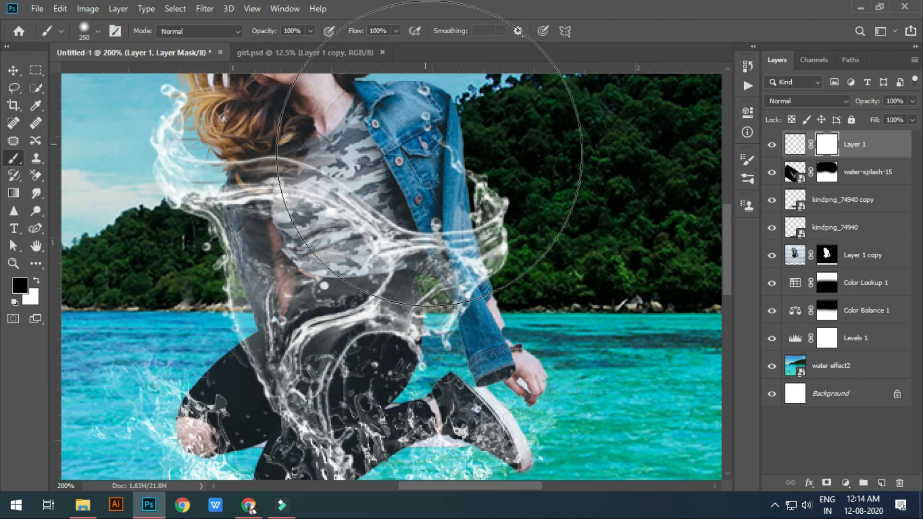
pyautogui.press('[')
pyautogui.press('[')
# - Paint black on the Layer 1 mask over the denim jacket and the hair to hide stray splash droplets
pyautogui.click(429, 164)
pyautogui.click(430, 176)
pyautogui.click(430, 175)
pyautogui.click(418, 149)
pyautogui.click(424, 179)
pyautogui.click(427, 183)
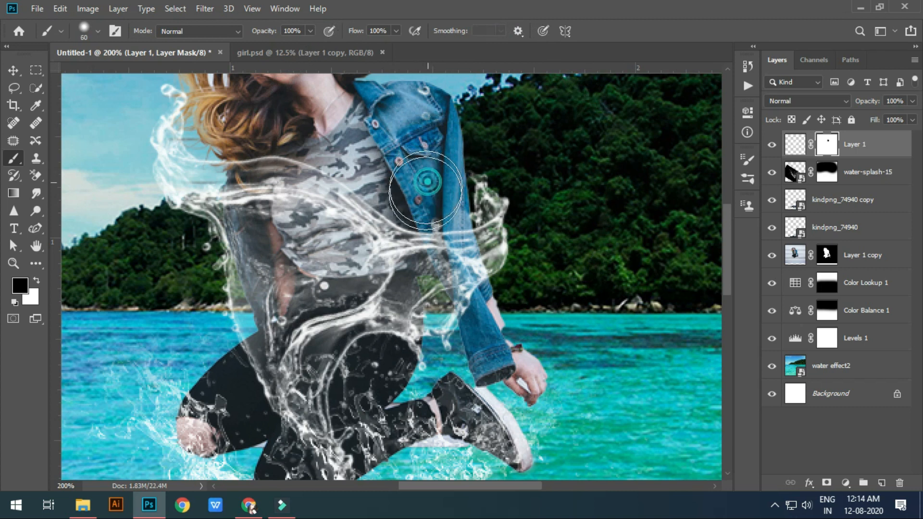
pyautogui.scroll(3, 356, 192)
pyautogui.hscroll(-2, 356, 193)
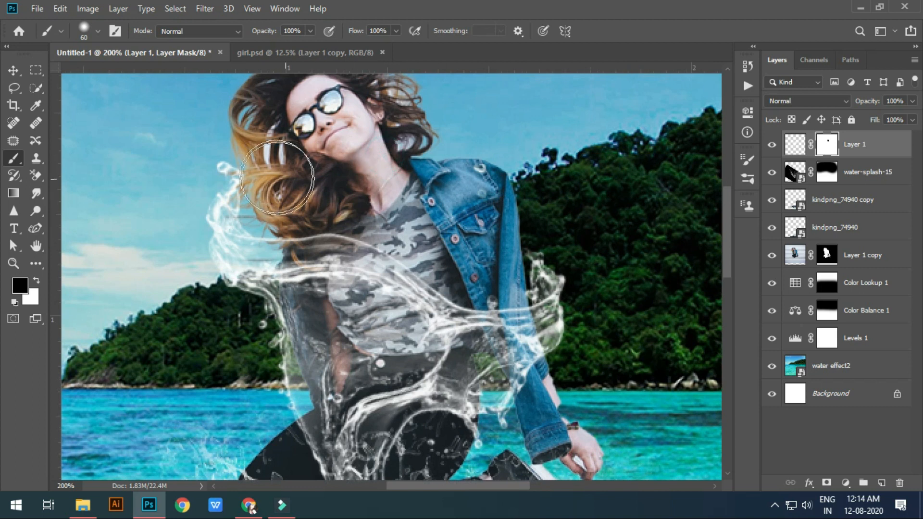
pyautogui.click(16, 72)
pyautogui.keyDown('ctrl'); pyautogui.click(110, 123); pyautogui.keyUp('ctrl')
pyautogui.hotkey('ctrl', '-')
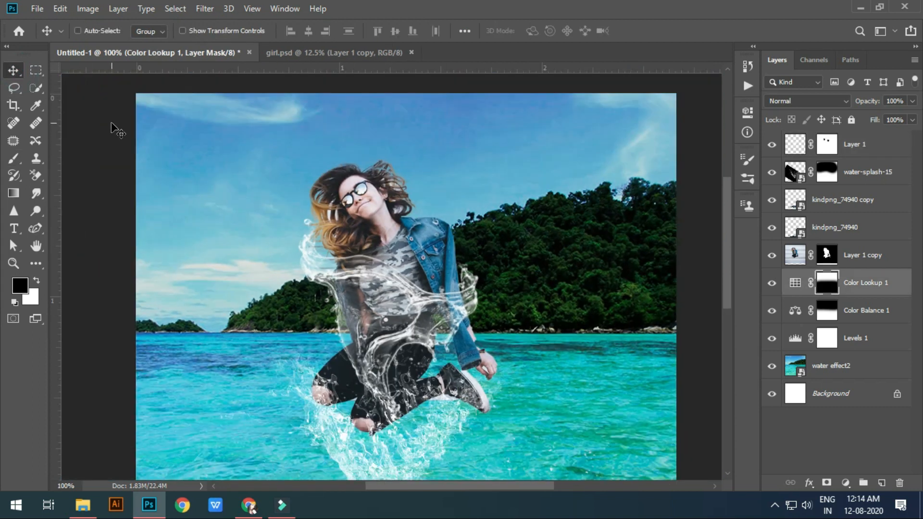
# - Scale the Layer 1 splash down to about 91.6% around the woman's torso
pyautogui.hotkey('ctrl', '0')
pyautogui.keyDown('ctrl'); pyautogui.click(376, 211); pyautogui.keyUp('ctrl')
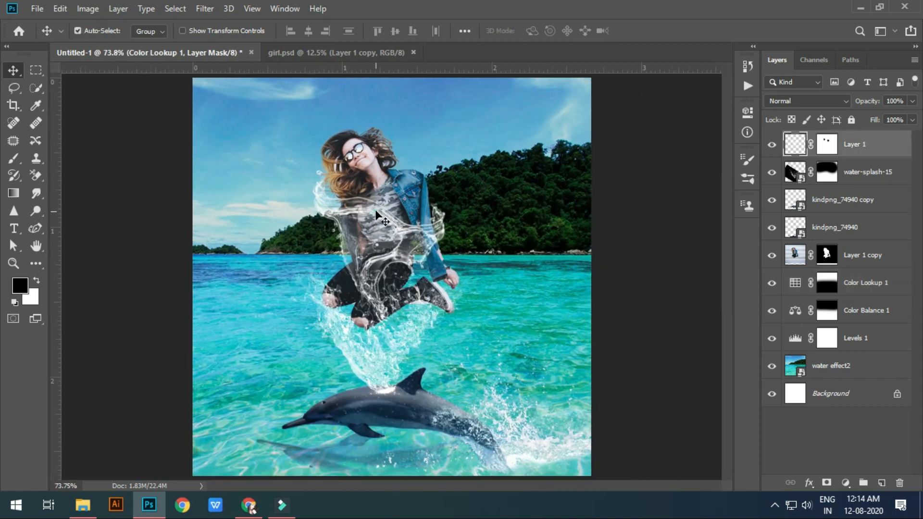
pyautogui.hotkey('ctrl', 't')
pyautogui.moveTo(444, 170); pyautogui.dragTo(439, 175)
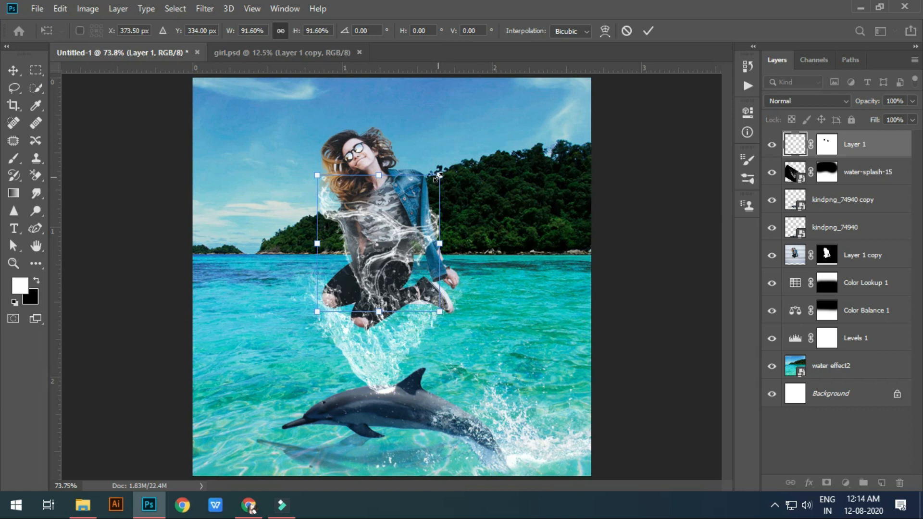
pyautogui.press('Return')
pyautogui.click(550, 188)
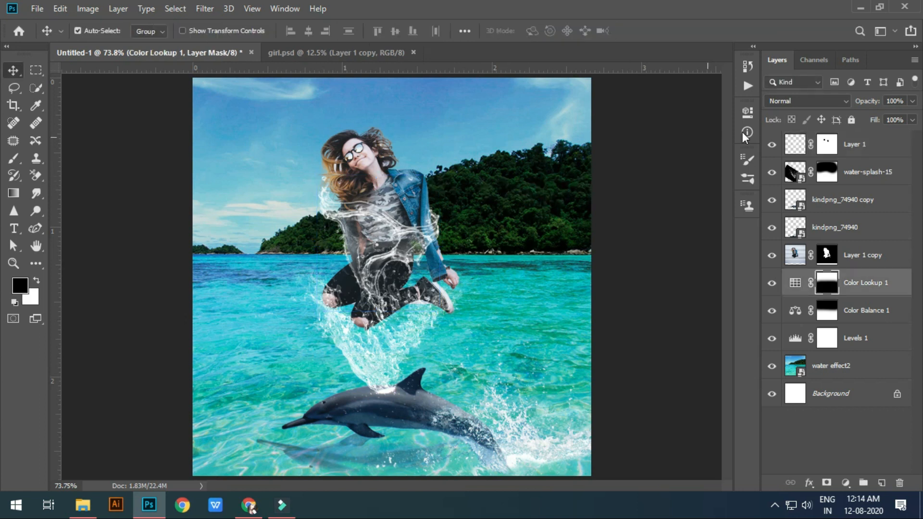
# - Add a new empty layer above Layer 1
pyautogui.click(874, 143)
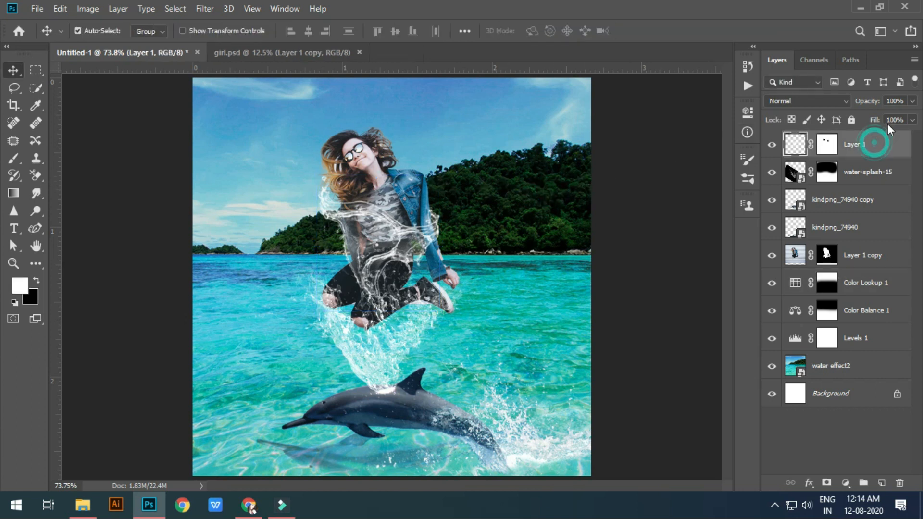
pyautogui.click(82, 501)
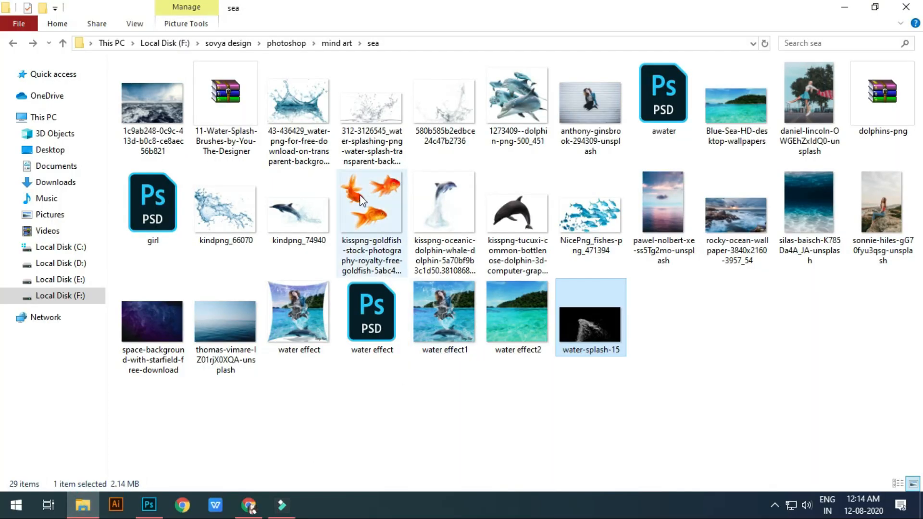
pyautogui.click(150, 504)
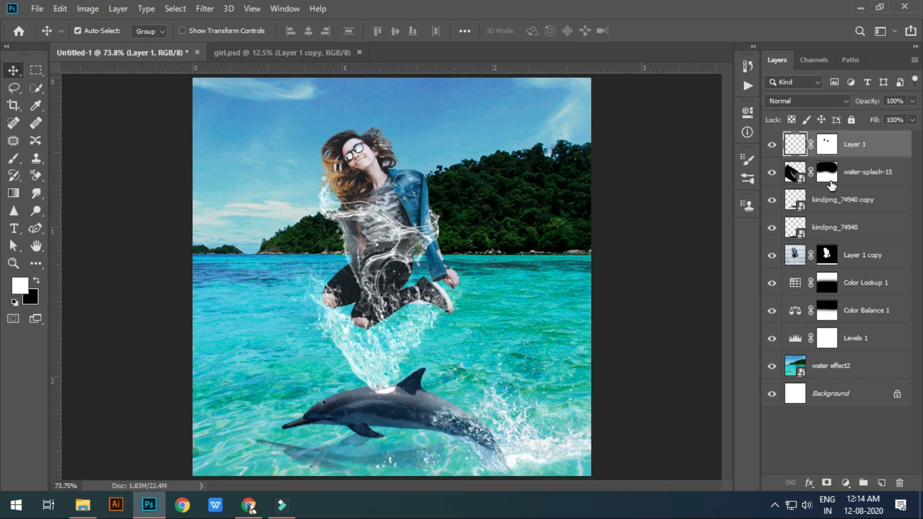
pyautogui.click(883, 482)
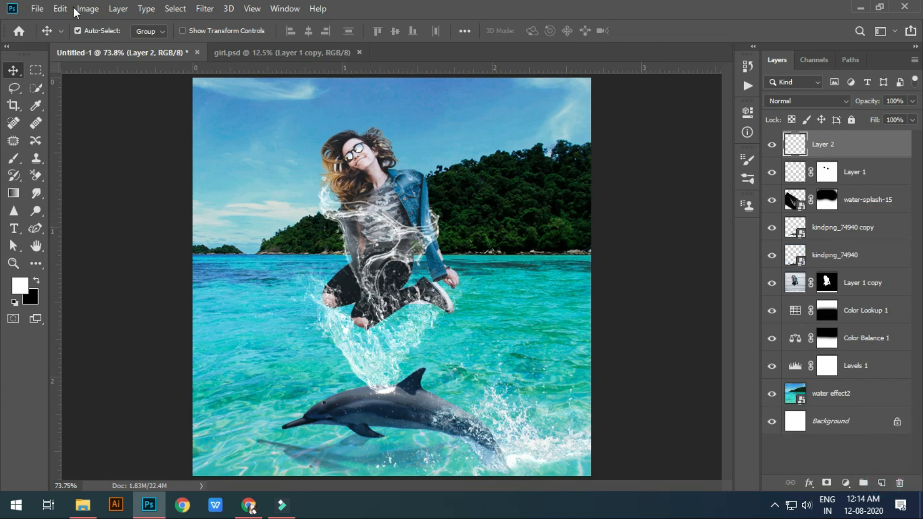
# - Try a scattered-fragments brush in white on Layer 2, enlarged from 150 to 300 px, beside the woman
pyautogui.press('b')
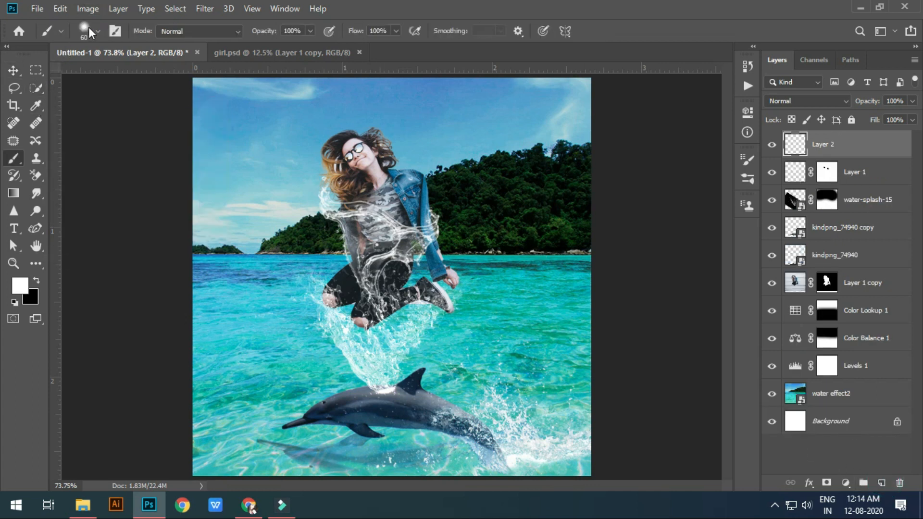
pyautogui.click(115, 32)
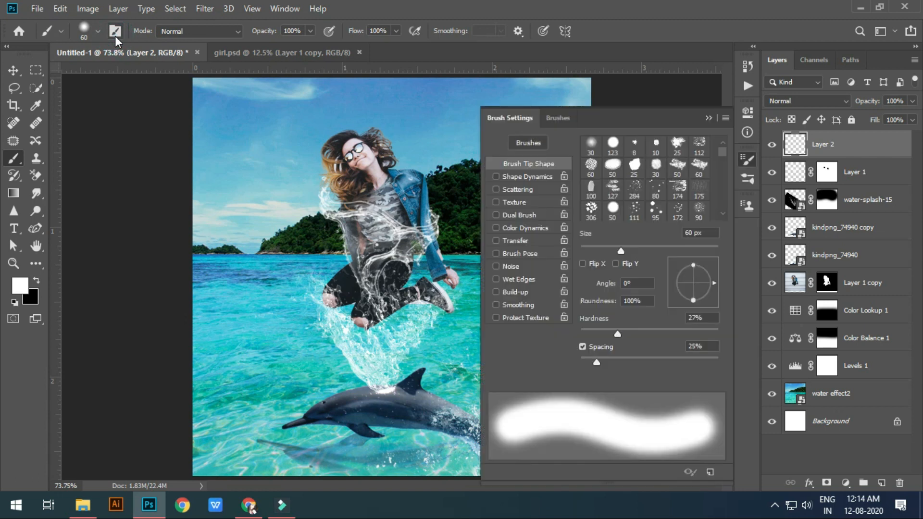
pyautogui.click(98, 33)
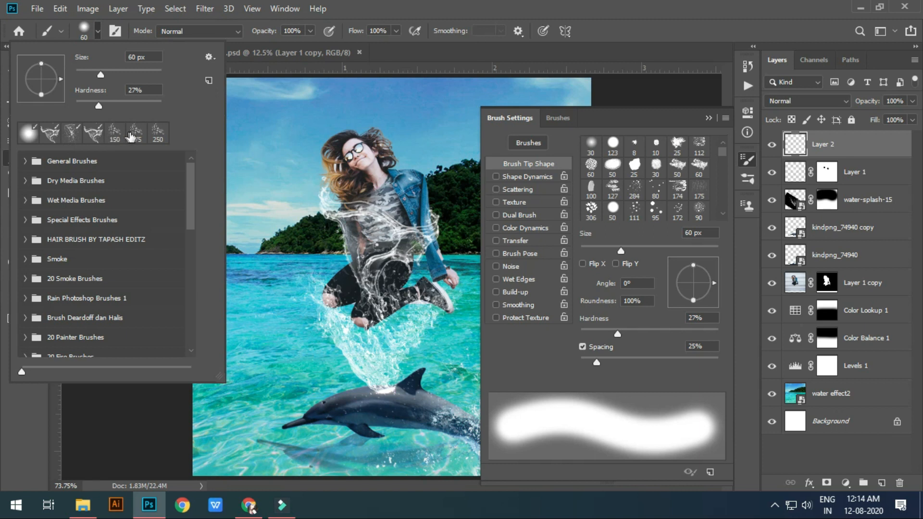
pyautogui.click(112, 139)
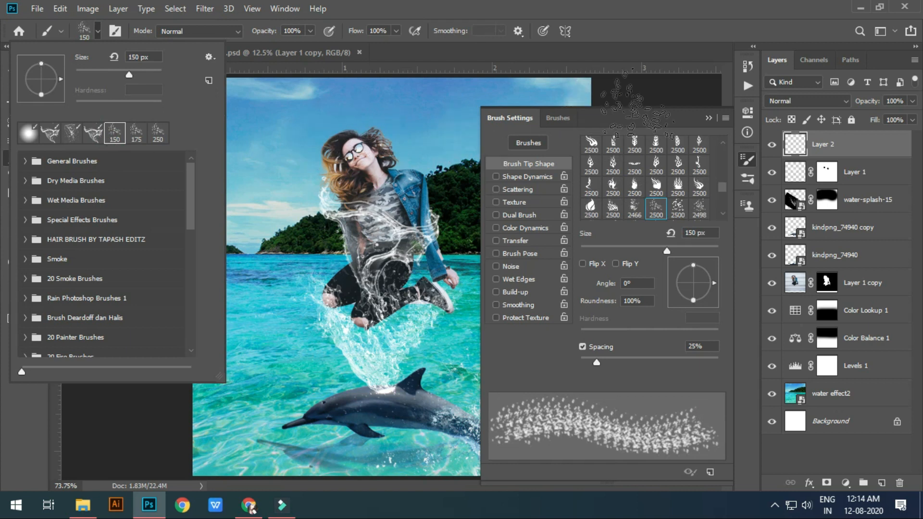
pyautogui.click(707, 115)
pyautogui.click(708, 116)
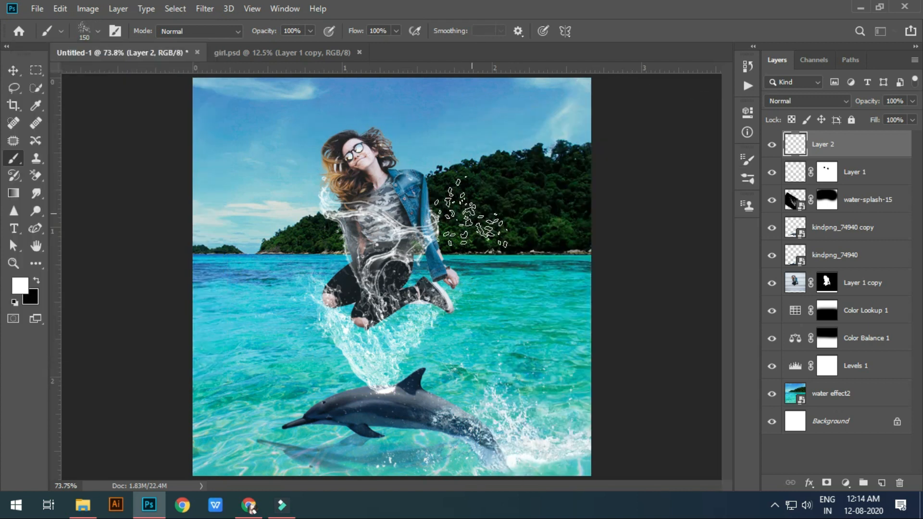
pyautogui.press(']')
pyautogui.press(']')
pyautogui.press(']')
pyautogui.press(']')
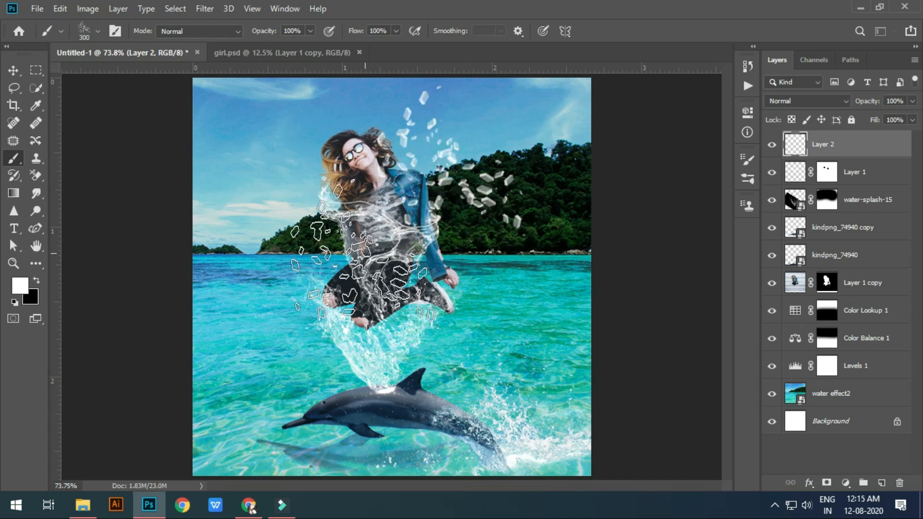
# - Choose the water splash brush tip with the 1468 px default size for painting on Layer 2
pyautogui.click(92, 31)
pyautogui.click(92, 31)
pyautogui.click(116, 31)
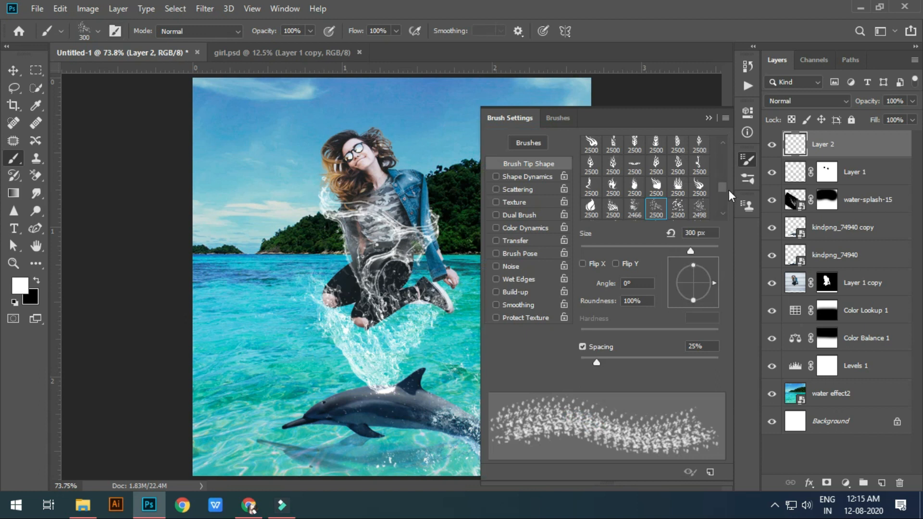
pyautogui.moveTo(721, 189); pyautogui.dragTo(719, 205)
pyautogui.scroll(1, 716, 203)
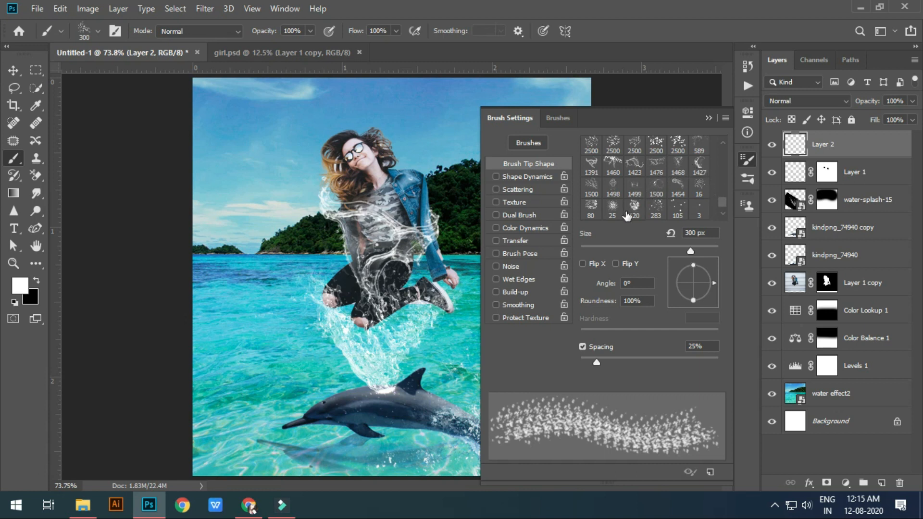
pyautogui.click(678, 165)
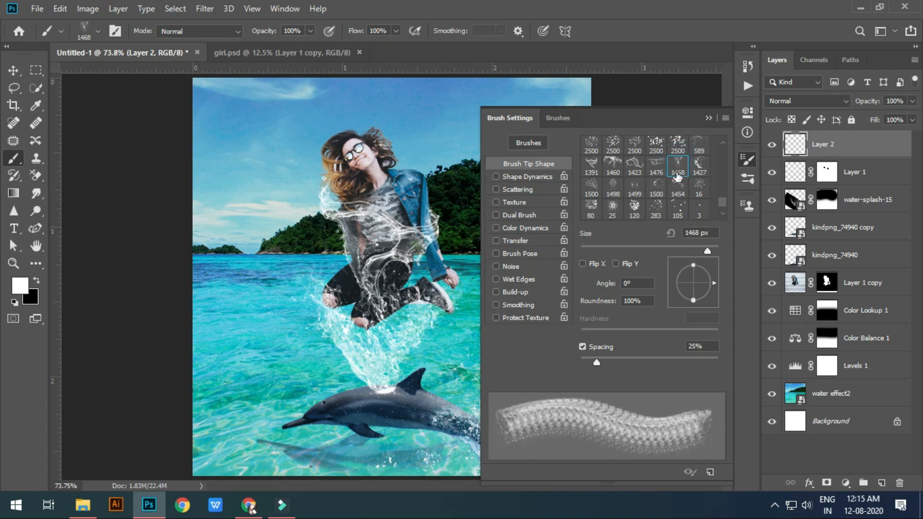
pyautogui.click(709, 117)
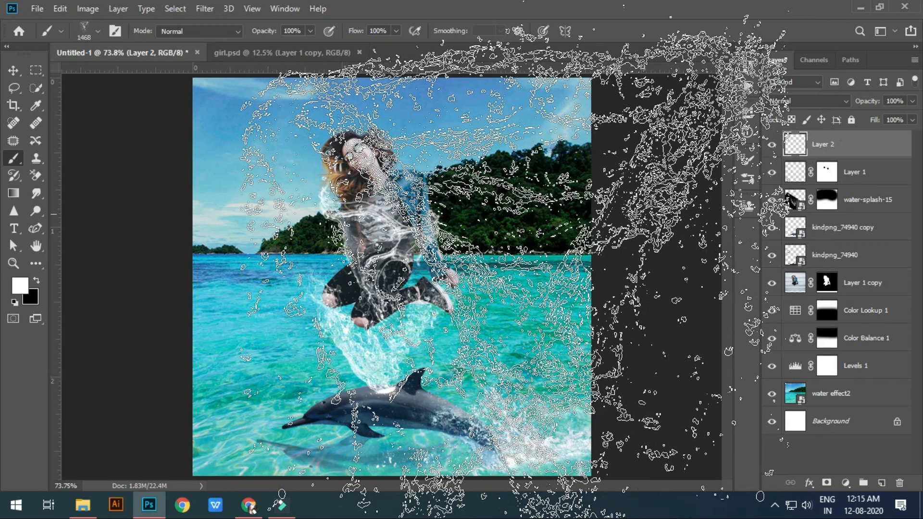
# - Reduce the splash brush to 500 px and stamp one white splash over the woman on Layer 2
pyautogui.press('[')
pyautogui.press('[')
pyautogui.press('[')
pyautogui.press('[')
pyautogui.press('[')
pyautogui.press('[')
pyautogui.press('[')
pyautogui.press('[')
pyautogui.press('[')
pyautogui.press('[')
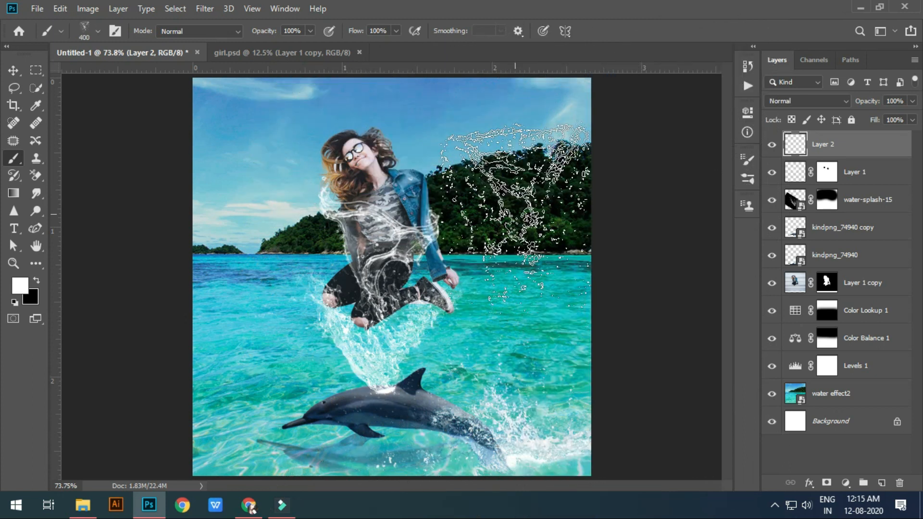
pyautogui.press('[')
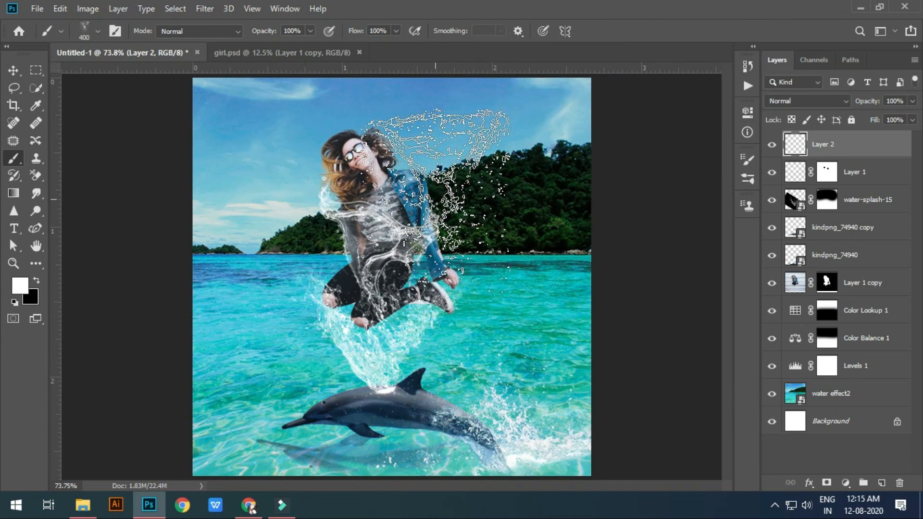
pyautogui.press(']')
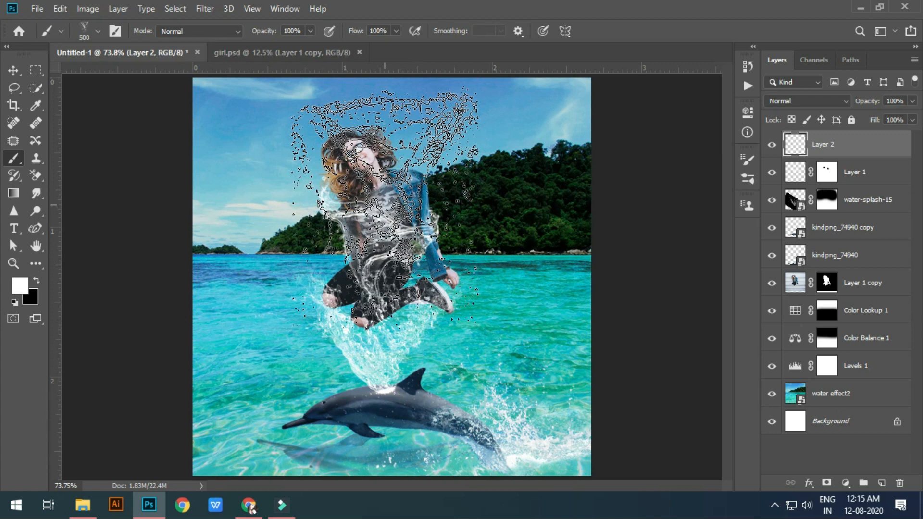
pyautogui.click(375, 206)
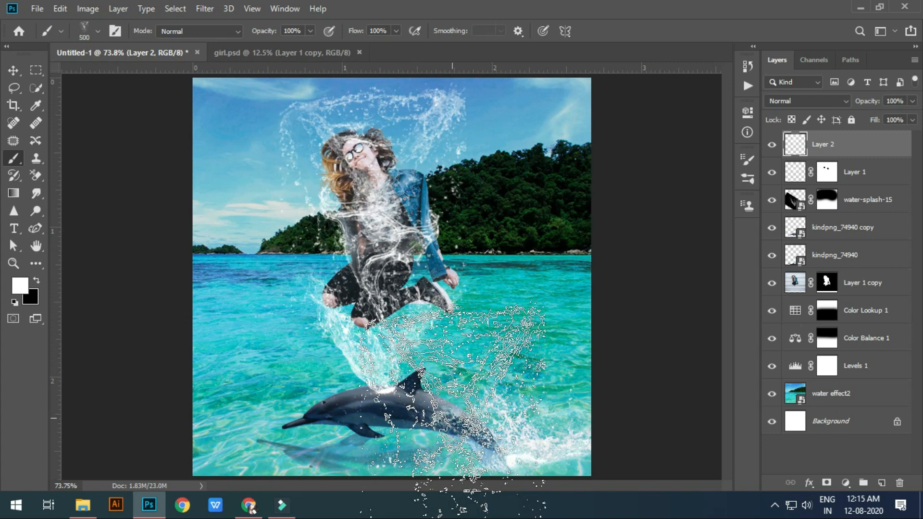
# - Move Layer 2 directly beneath Layer 1 copy and shift its splash slightly down and to the right
pyautogui.moveTo(868, 155); pyautogui.dragTo(858, 298)
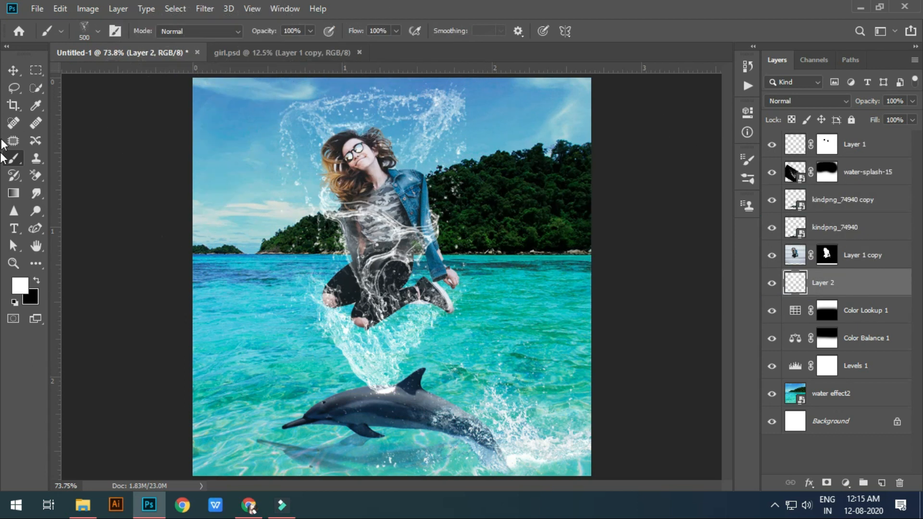
pyautogui.click(13, 70)
pyautogui.moveTo(443, 107); pyautogui.dragTo(449, 120)
# - Rotate, enlarge and reposition the Layer 2 splash so it arcs behind the woman and across the sky
pyautogui.hotkey('ctrl', 't')
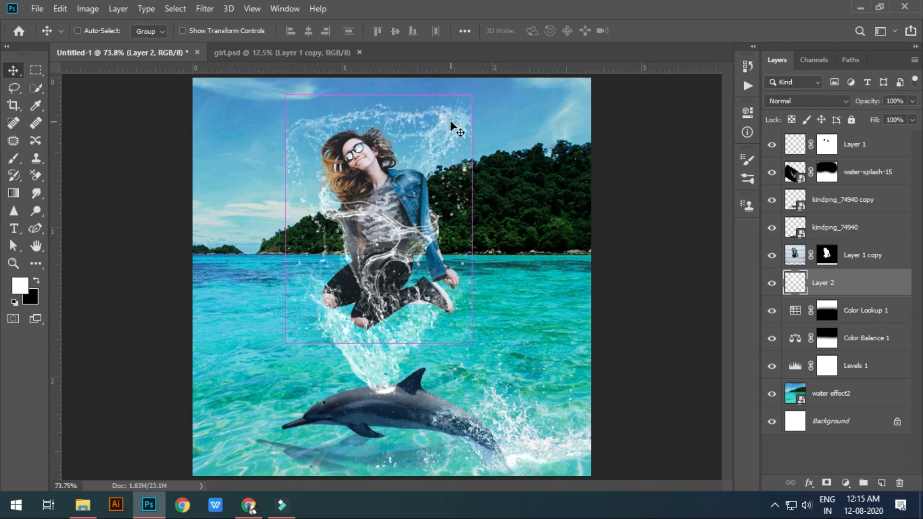
pyautogui.moveTo(521, 353); pyautogui.dragTo(225, 195)
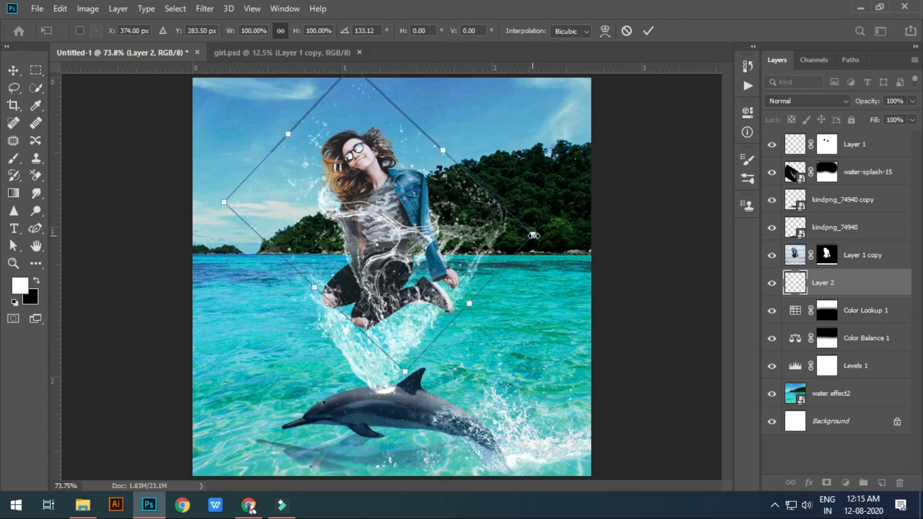
pyautogui.moveTo(533, 235); pyautogui.dragTo(567, 239)
pyautogui.moveTo(485, 186); pyautogui.dragTo(452, 138)
pyautogui.moveTo(561, 182); pyautogui.dragTo(539, 130)
pyautogui.press('Return')
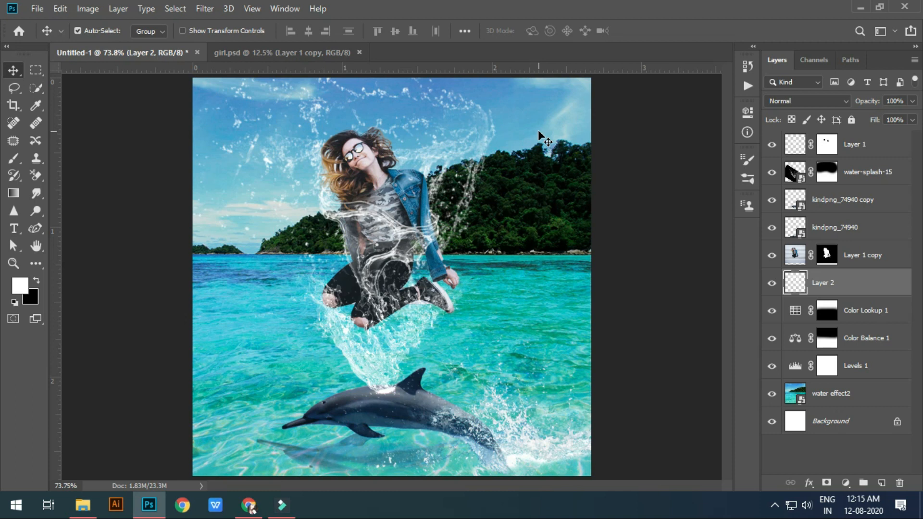
# - Deselect the layers and hide every layer from Layer 2 up to Layer 1, leaving only the sea background
pyautogui.click(19, 65)
pyautogui.click(76, 113)
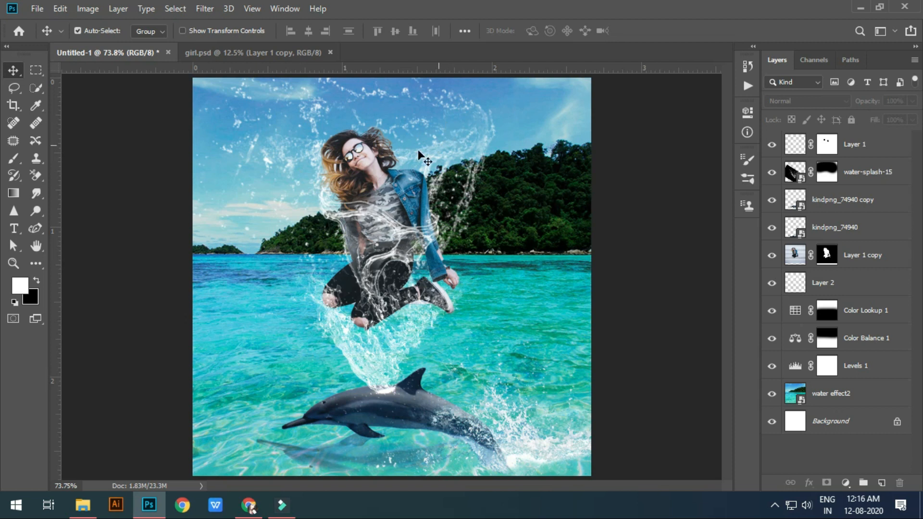
pyautogui.moveTo(772, 282); pyautogui.dragTo(772, 144)
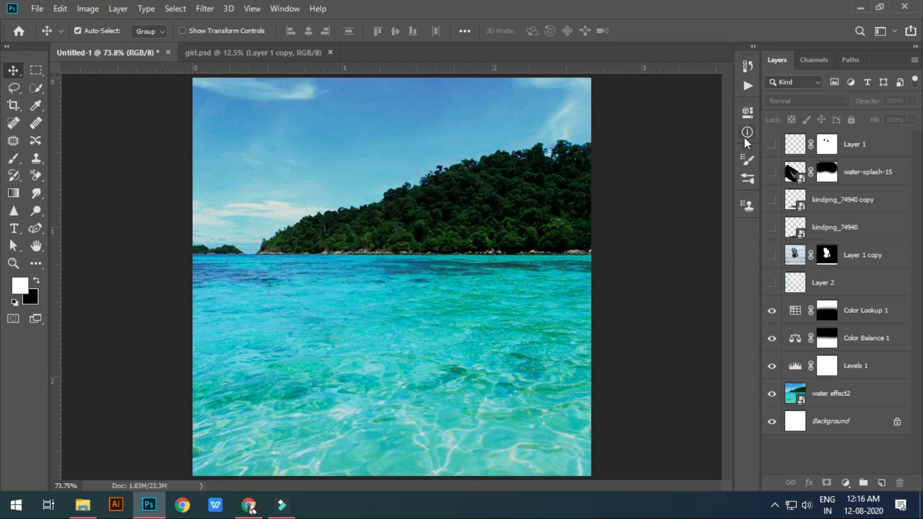
# - Place the space-background-with-starfield-free-download image from the sea folder, rotate it and enlarge it to cover the whole canvas
pyautogui.click(83, 505)
pyautogui.click(186, 429)
pyautogui.moveTo(153, 361); pyautogui.dragTo(305, 339)
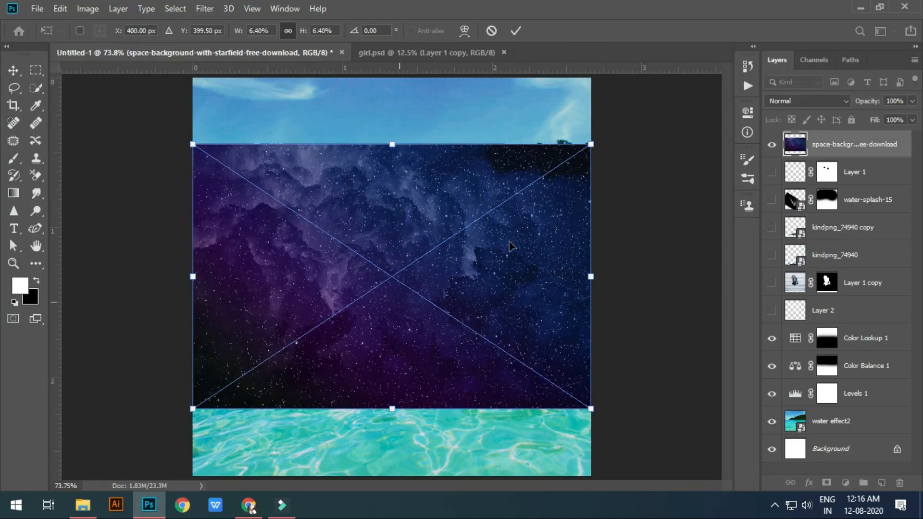
pyautogui.moveTo(624, 126); pyautogui.dragTo(473, 324)
pyautogui.moveTo(524, 77); pyautogui.dragTo(692, 24)
pyautogui.press('Return')
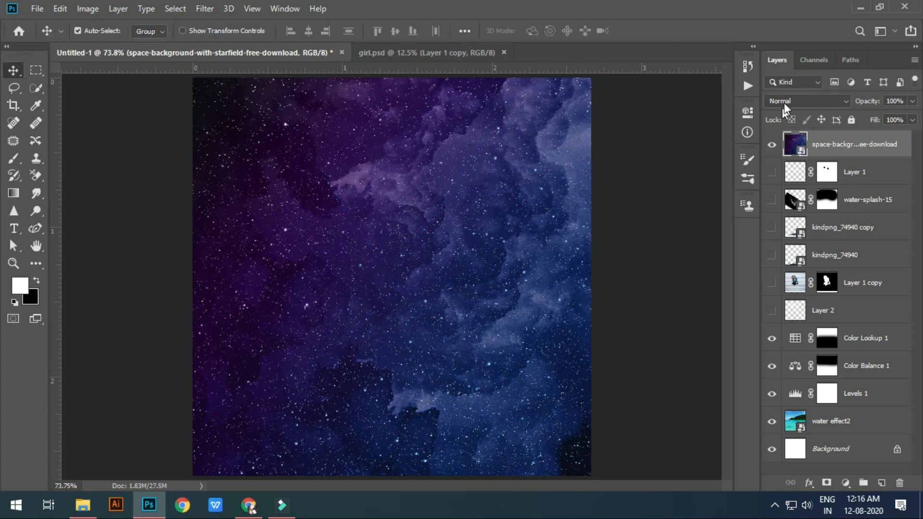
# - Blend the space background in Hue mode, reposition it, and set its opacity to 87% and fill to 82%
pyautogui.click(795, 101)
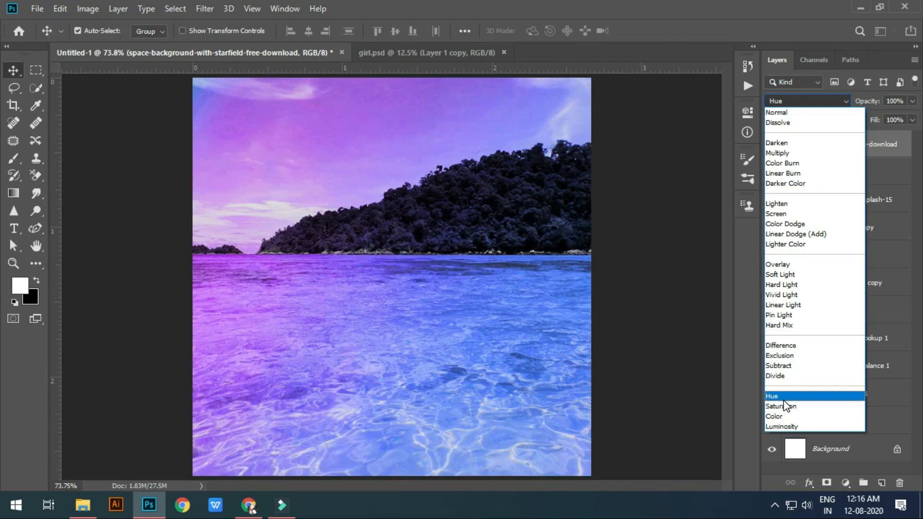
pyautogui.click(783, 402)
pyautogui.moveTo(467, 225); pyautogui.dragTo(476, 158)
pyautogui.moveTo(869, 107)
pyautogui.mouseDown()
pyautogui.moveTo(858, 107)
pyautogui.moveTo(867, 122)
pyautogui.moveTo(853, 120)
pyautogui.moveTo(874, 124)
pyautogui.moveTo(877, 107)
pyautogui.mouseUp()
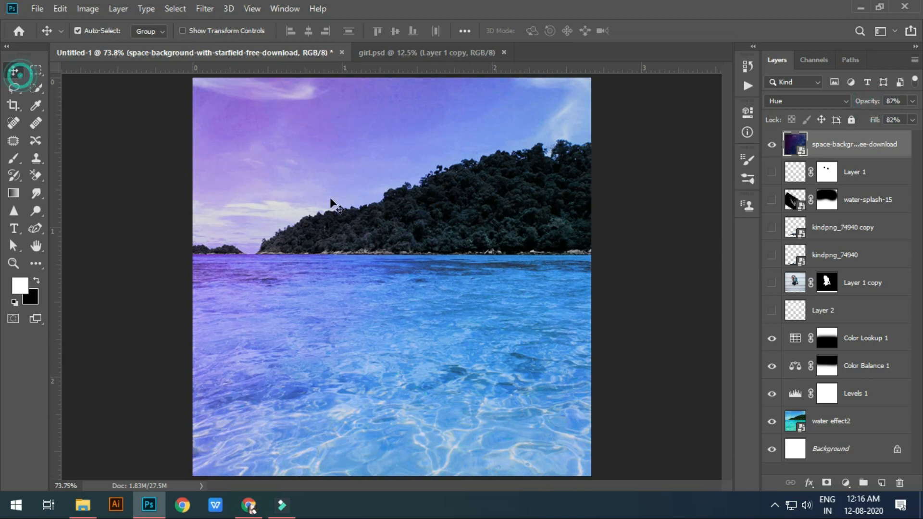
# - Move the space background layer beneath Layer 2 and show all the hidden subject and splash layers again
pyautogui.moveTo(889, 156); pyautogui.dragTo(863, 332)
pyautogui.moveTo(771, 284); pyautogui.dragTo(780, 137)
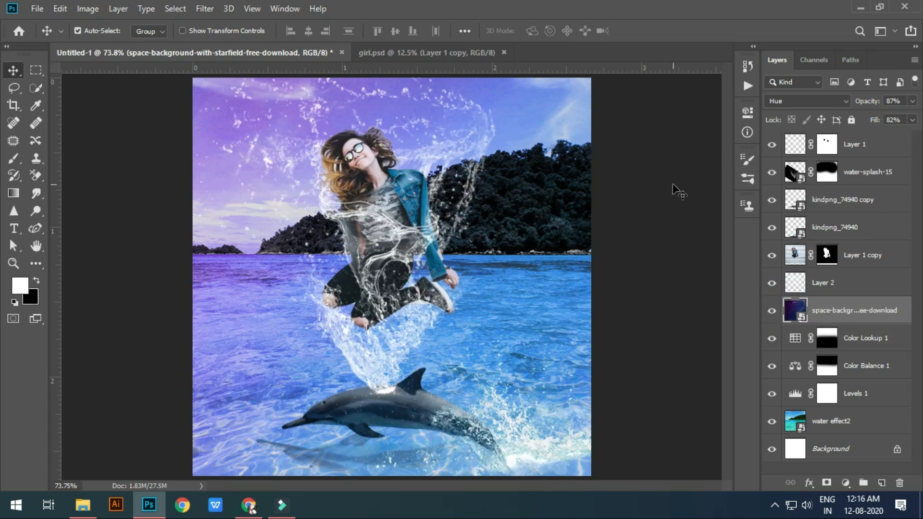
# - Deselect all layers and stamp every visible layer into a new merged layer on top of the stack
pyautogui.click(673, 184)
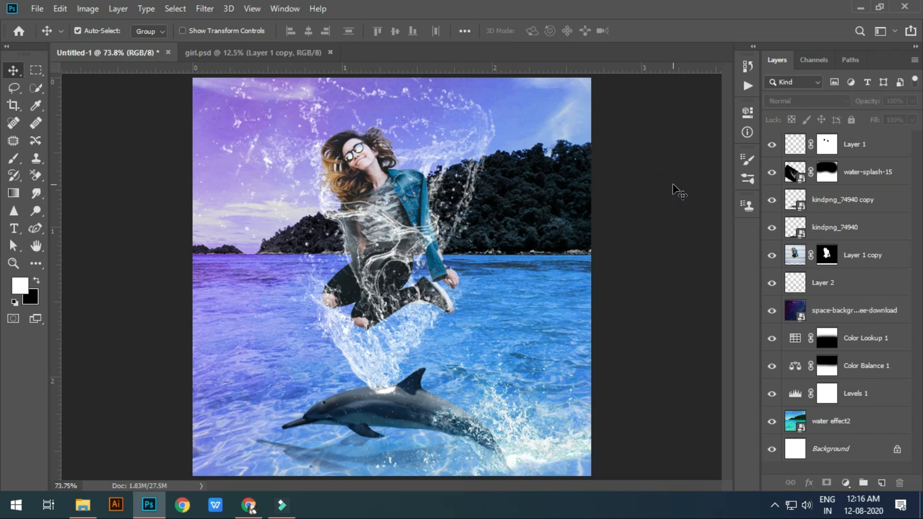
pyautogui.hotkey('ctrl', 'shift', 'alt', 'e')
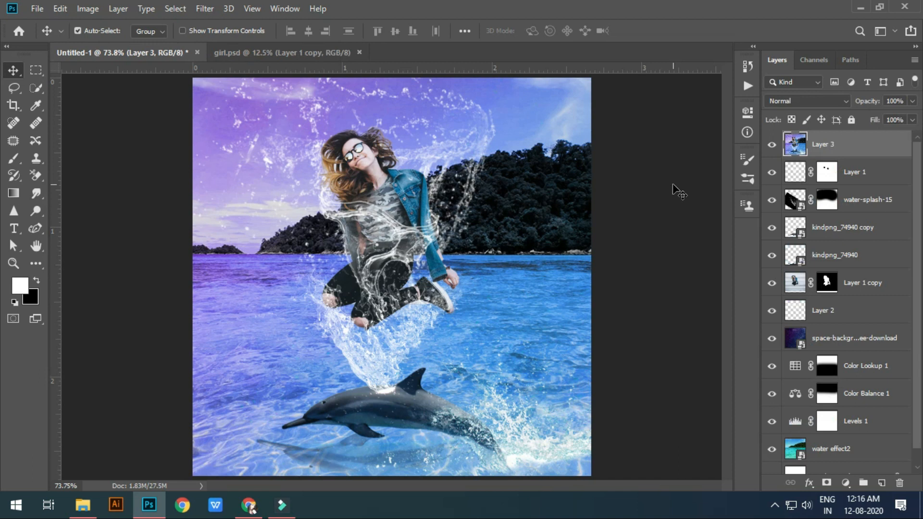
pyautogui.click(204, 8)
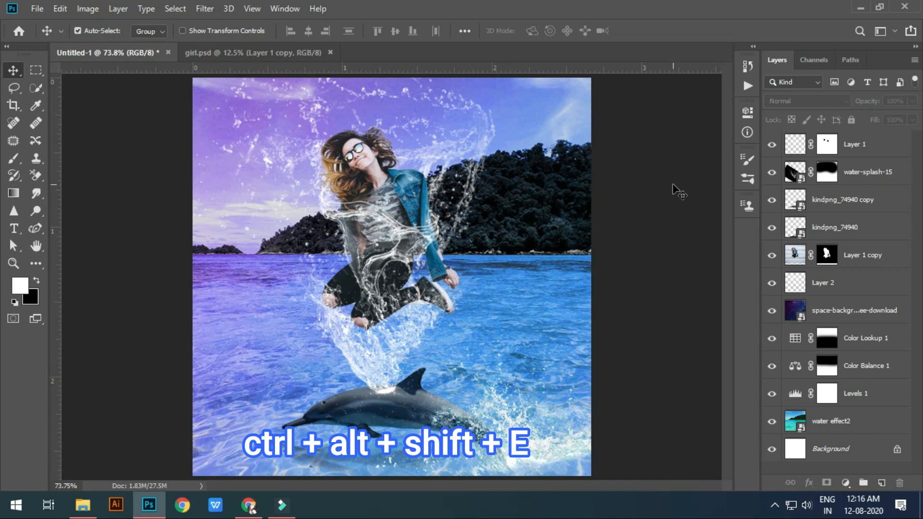
pyautogui.hotkey('ctrl', 'alt', 'shift', 'e')
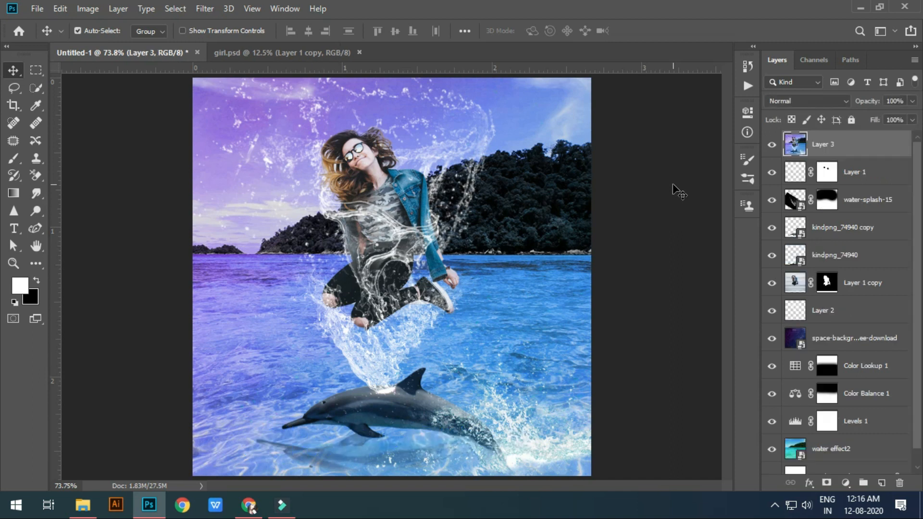
# - Apply the Camera Raw Filter to the merged layer with tint +10, exposure -0.15, contrast -8 and highlights -17
pyautogui.click(204, 8)
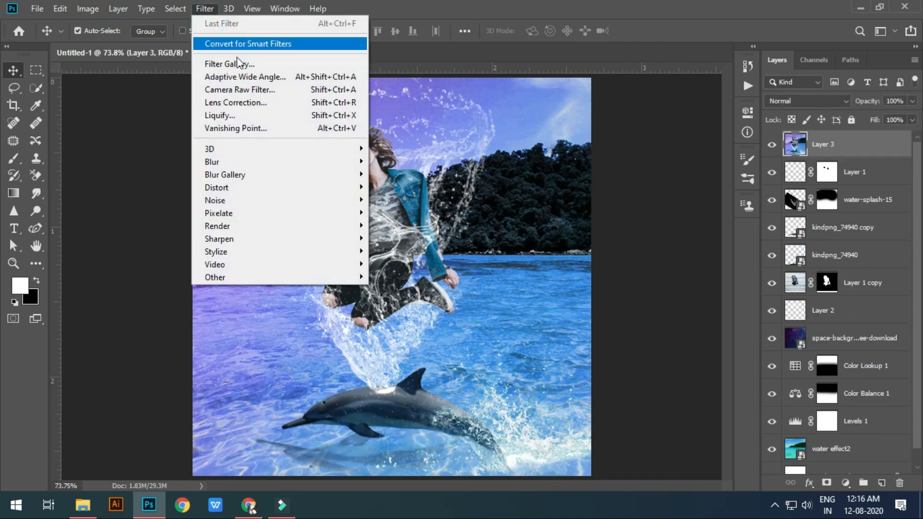
pyautogui.click(263, 88)
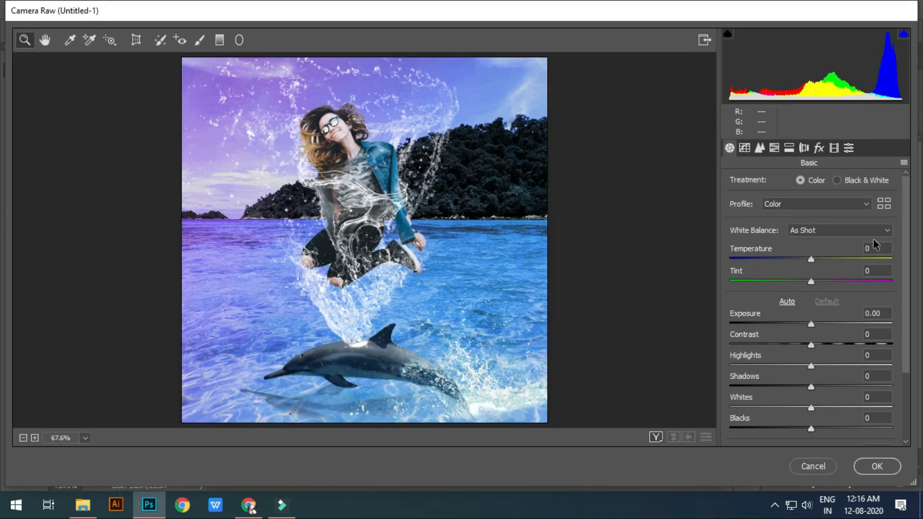
pyautogui.moveTo(810, 262); pyautogui.dragTo(819, 283)
pyautogui.moveTo(811, 325); pyautogui.dragTo(799, 370)
pyautogui.moveTo(906, 321); pyautogui.dragTo(900, 421)
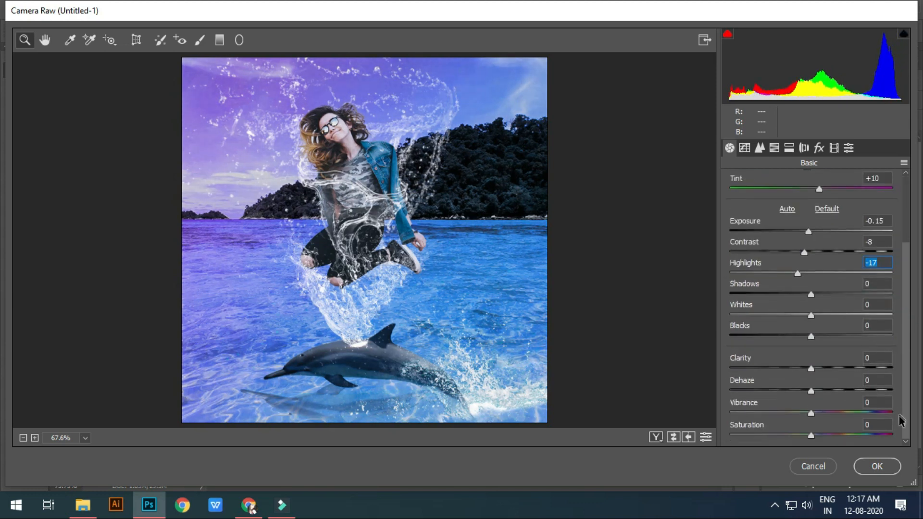
# - Set the basic Camera Raw adjustments to highlights -3, shadows +5, whites -1, blacks -13, clarity -10 and dehaze +10
pyautogui.moveTo(814, 295)
pyautogui.mouseDown()
pyautogui.moveTo(799, 295)
pyautogui.moveTo(817, 295)
pyautogui.moveTo(801, 319)
pyautogui.moveTo(838, 319)
pyautogui.moveTo(776, 319)
pyautogui.moveTo(823, 319)
pyautogui.moveTo(811, 321)
pyautogui.moveTo(793, 292)
pyautogui.moveTo(821, 297)
pyautogui.moveTo(797, 272)
pyautogui.moveTo(793, 280)
pyautogui.moveTo(809, 279)
pyautogui.mouseUp()
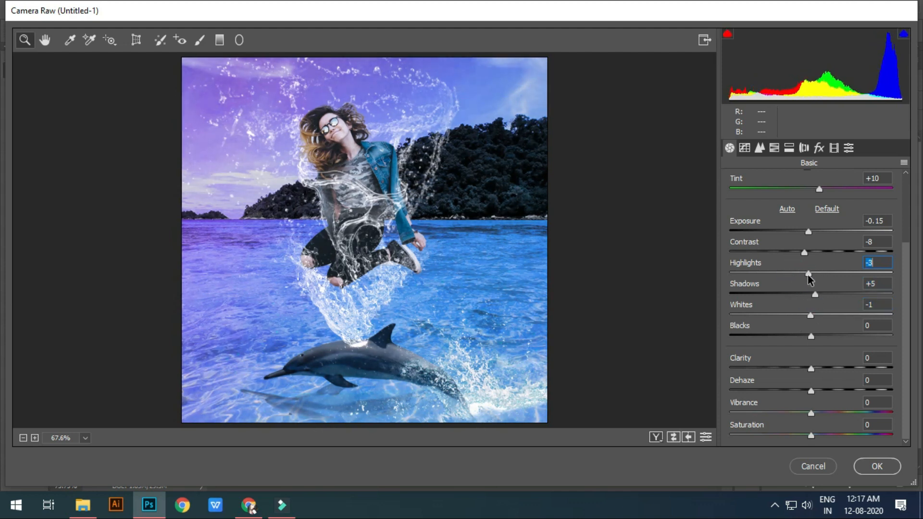
pyautogui.moveTo(810, 369); pyautogui.dragTo(804, 349)
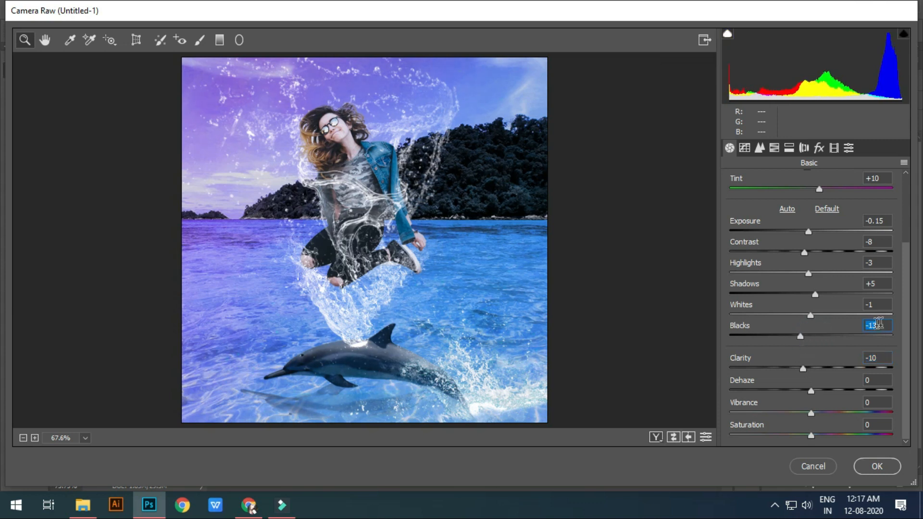
pyautogui.moveTo(809, 392)
pyautogui.mouseDown()
pyautogui.moveTo(828, 390)
pyautogui.moveTo(808, 395)
pyautogui.moveTo(819, 398)
pyautogui.mouseUp()
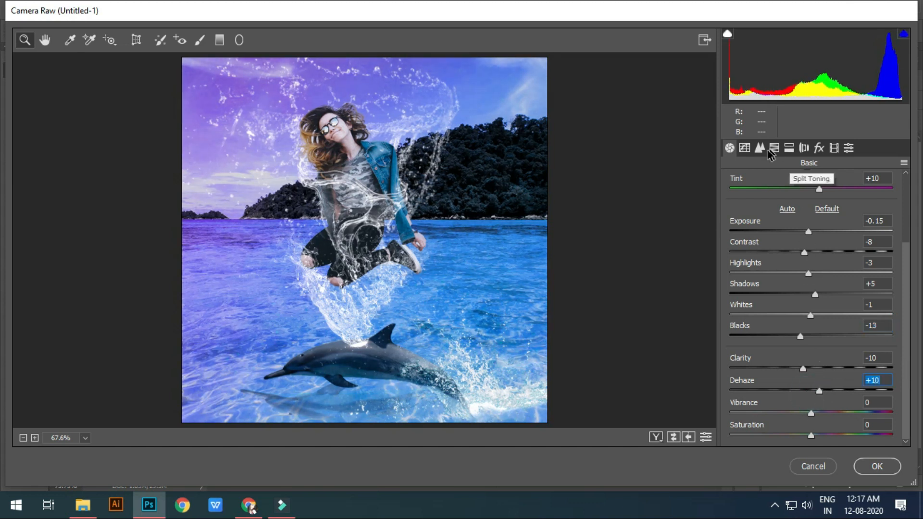
# - Adjust the parametric tone curve to highlights +23, lights +4, darks +10 and shadows -3
pyautogui.click(744, 147)
pyautogui.scroll(-3, 901, 250)
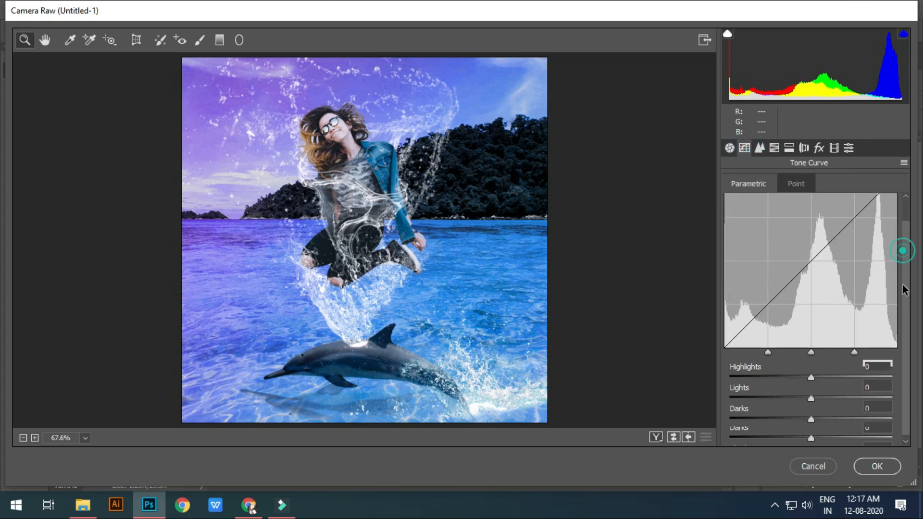
pyautogui.moveTo(811, 373); pyautogui.dragTo(810, 438)
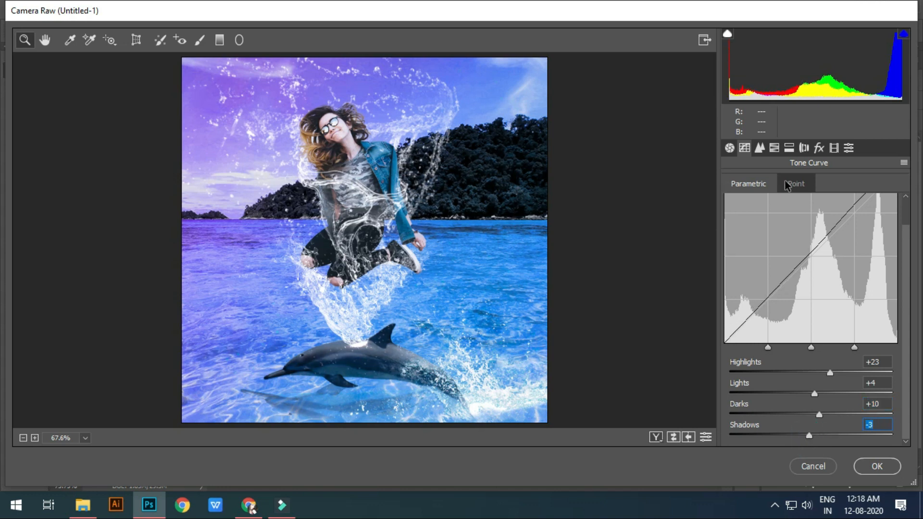
# - Set the lens correction distortion amount to +77 and apply the Camera Raw filter to the merged layer
pyautogui.click(804, 147)
pyautogui.moveTo(810, 209); pyautogui.dragTo(857, 213)
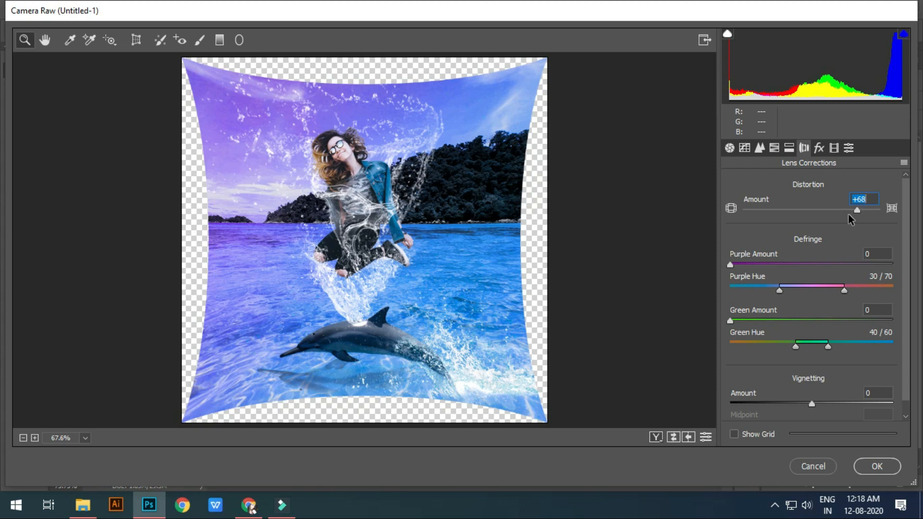
pyautogui.moveTo(856, 214); pyautogui.dragTo(862, 213)
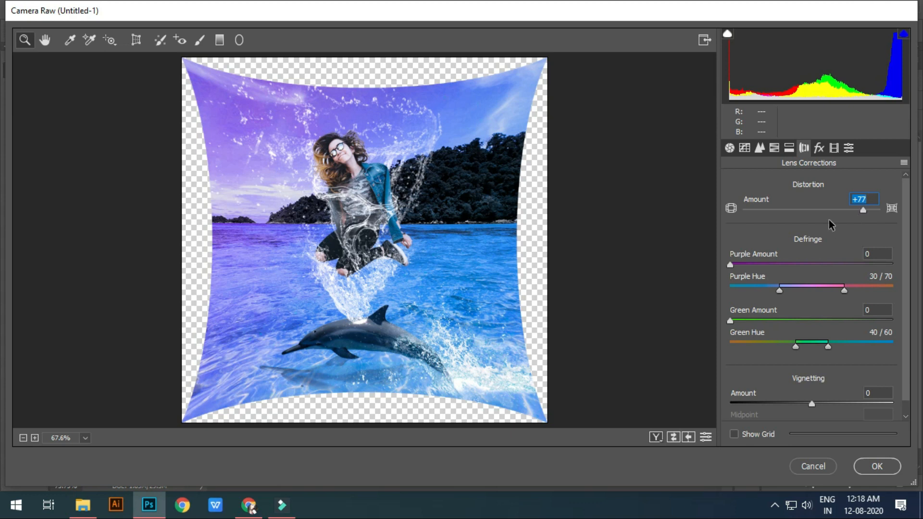
pyautogui.click(848, 147)
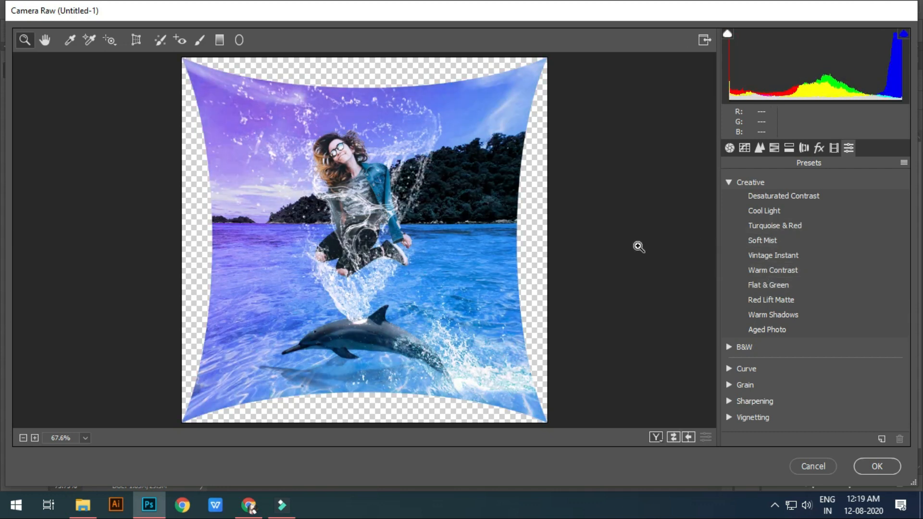
pyautogui.click(876, 466)
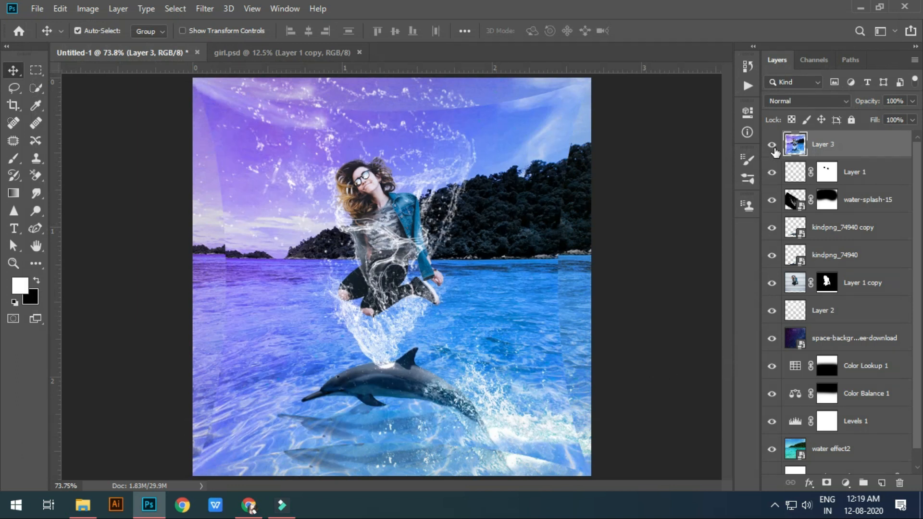
# - Group all layers from Layer 1 down to water effect2, leaving out Layer 3 and the Background
pyautogui.click(857, 176)
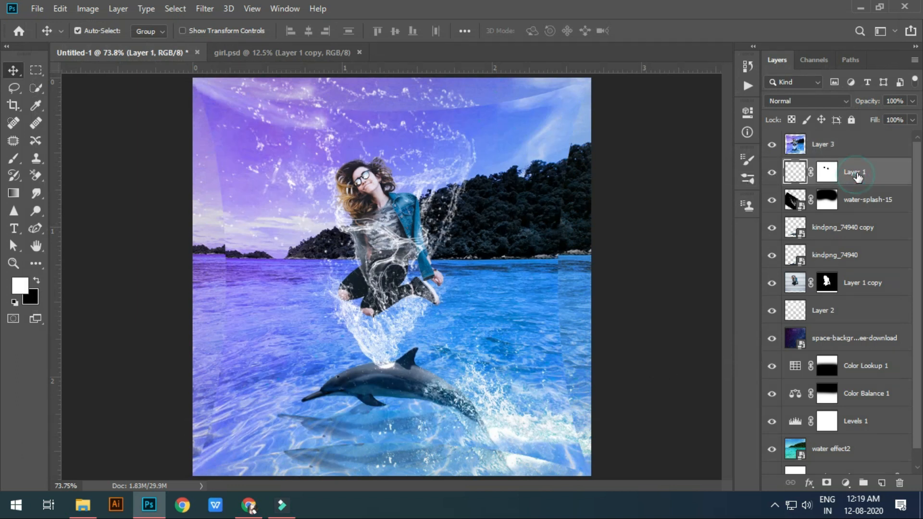
pyautogui.keyDown('shift'); pyautogui.click(868, 447); pyautogui.keyUp('shift')
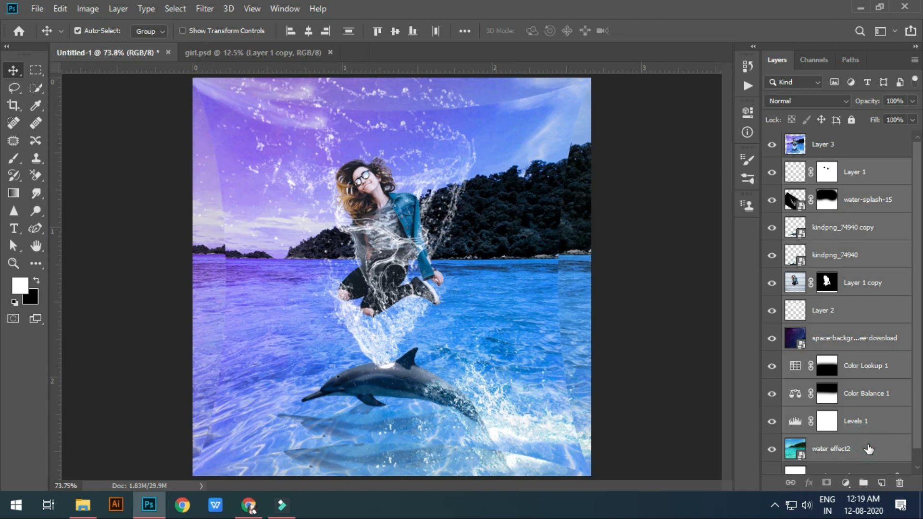
pyautogui.hotkey('ctrl', 'g')
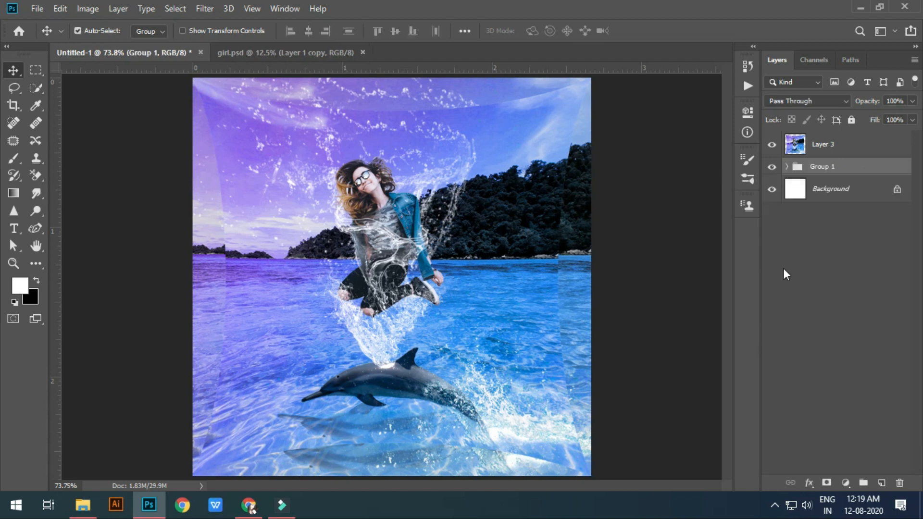